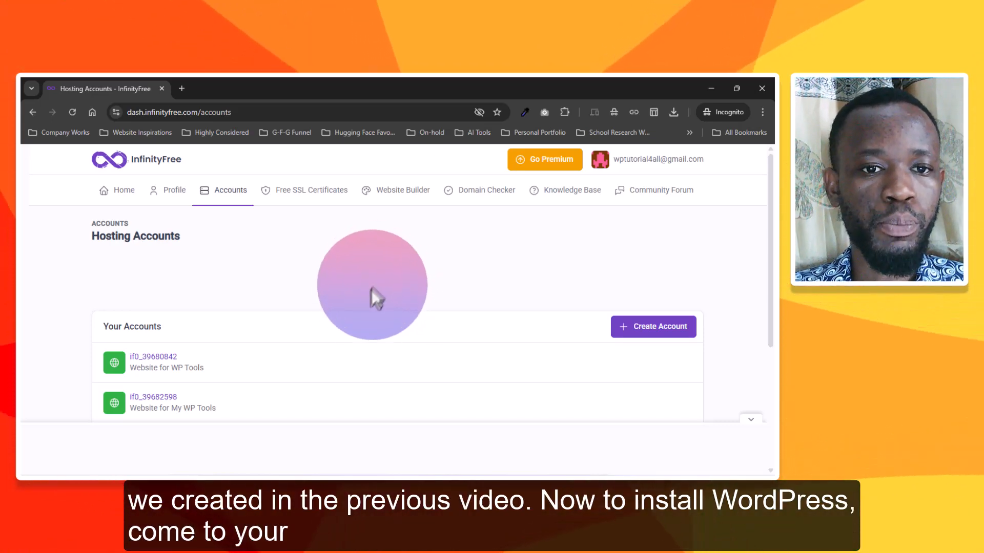
Open the hosting account labelled "Website for My WP Tools" and launch its script installer
scroll(437, 265, down, 2)
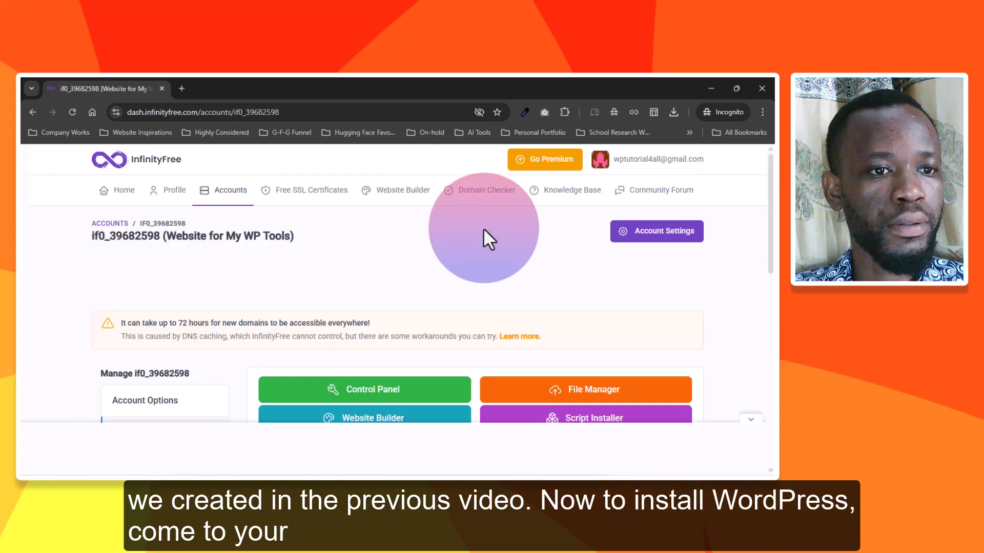
scroll(483, 228, down, 3)
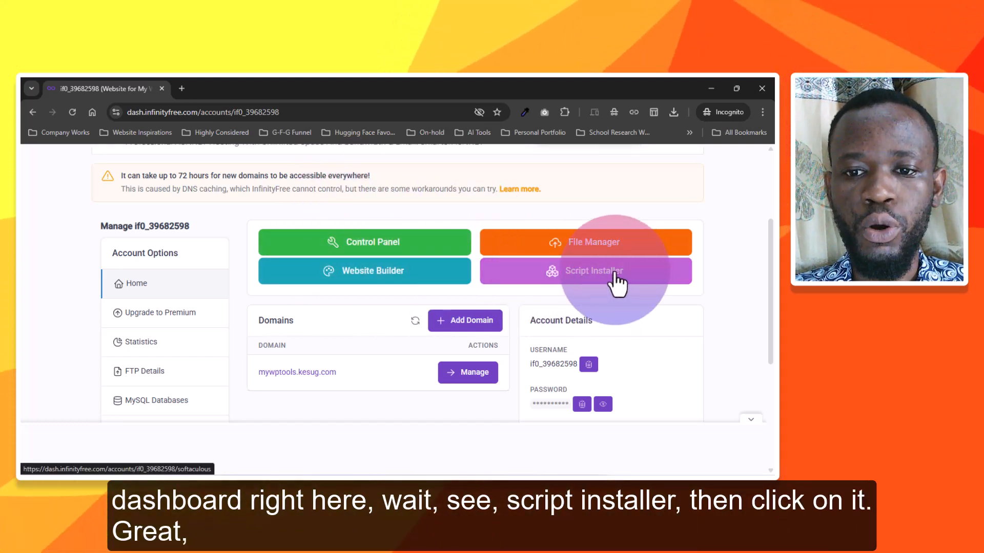
click(591, 280)
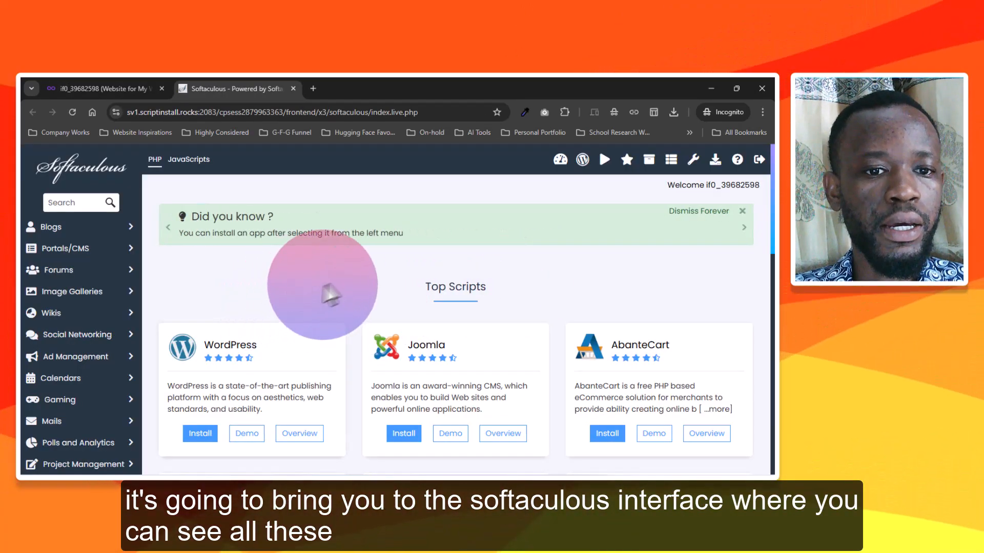
Browse the top scripts in Softaculous and open the installation form for WordPress
scroll(328, 295, down, 5)
scroll(538, 284, down, 5)
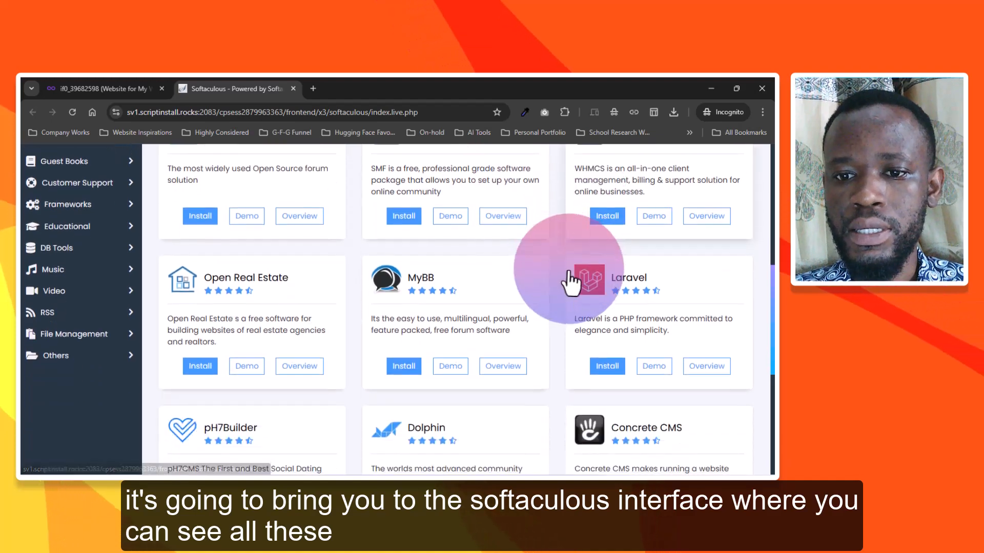
scroll(561, 271, down, 3)
scroll(552, 259, up, 15)
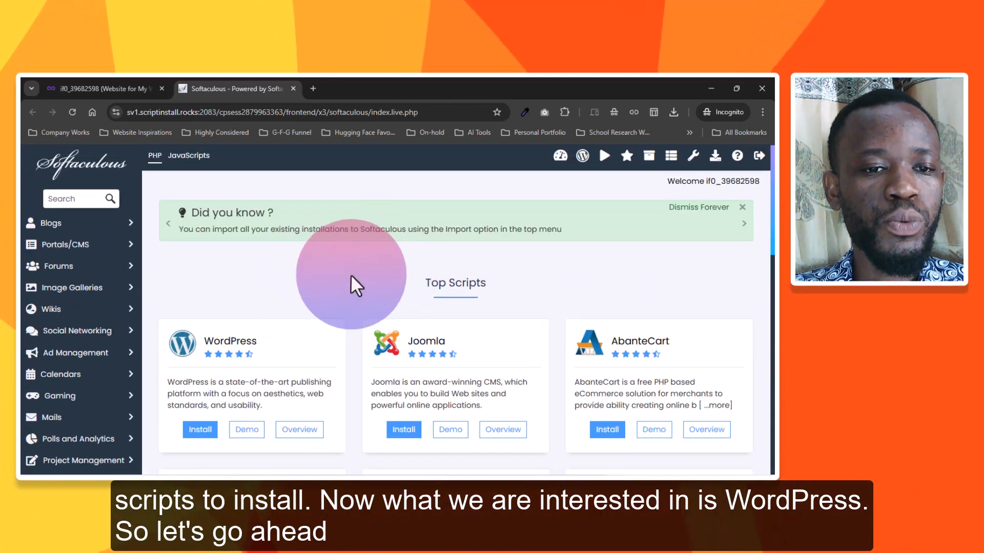
scroll(348, 274, down, 2)
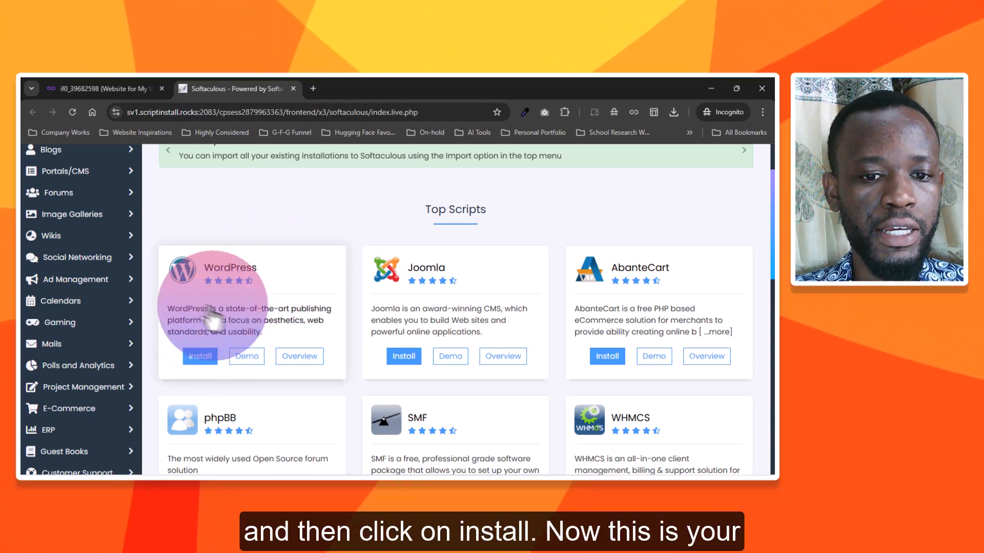
click(211, 358)
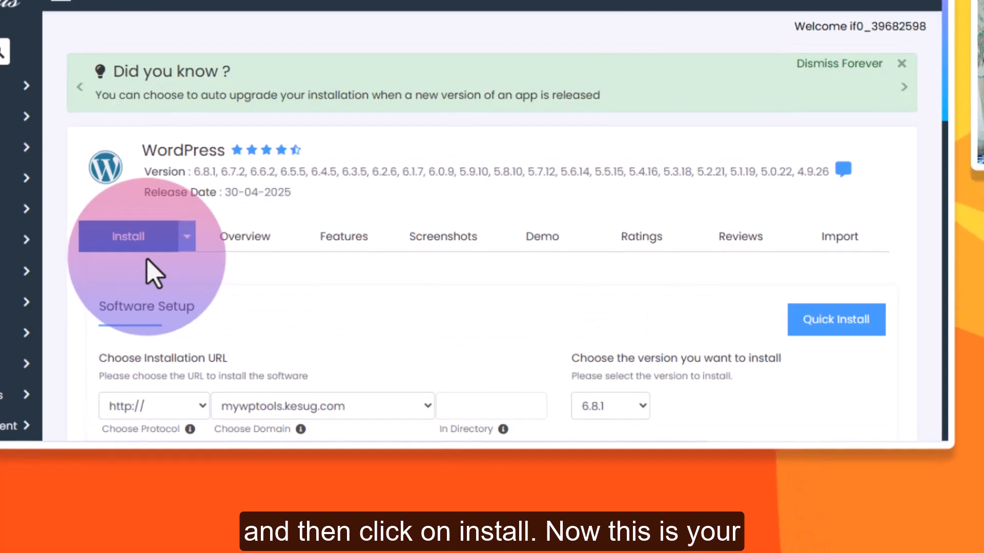
Set the site name to "My WP Tools" and the site description to "Tools for Everyday Use"
scroll(303, 200, down, 2)
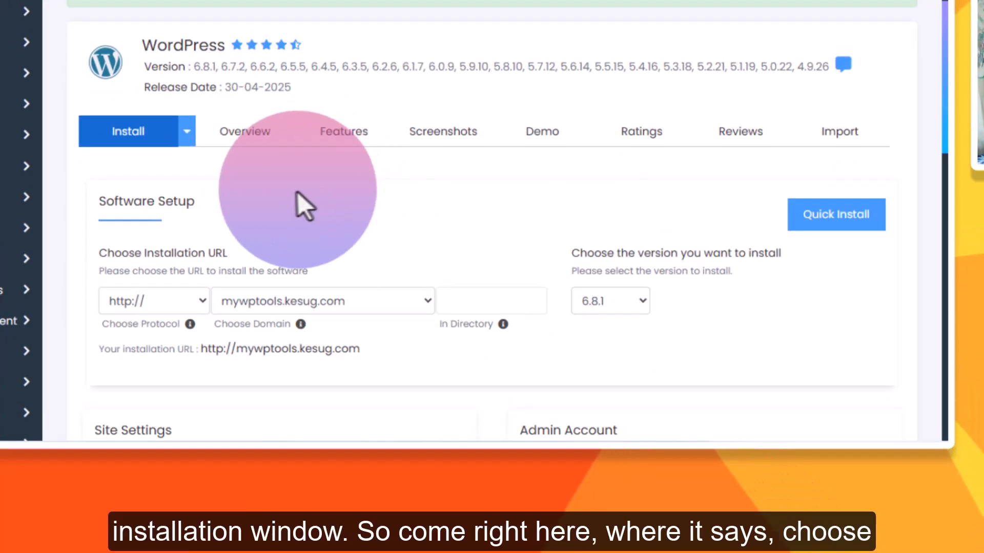
scroll(433, 190, down, 4)
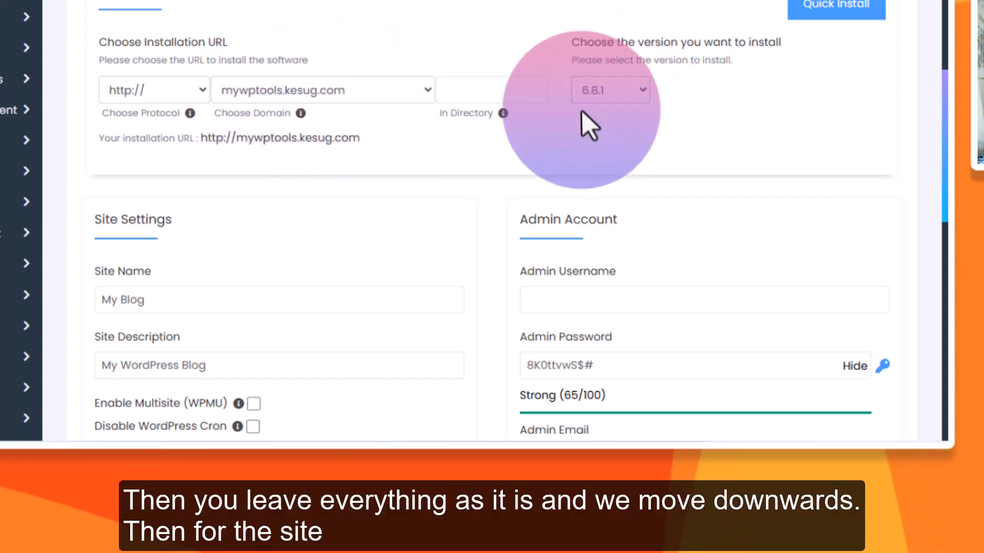
scroll(444, 146, down, 4)
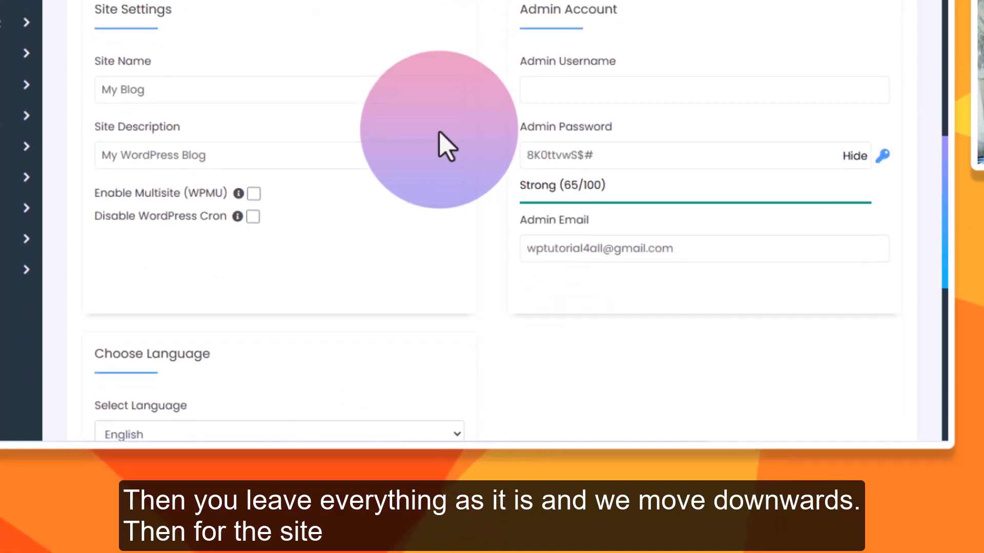
click(168, 89)
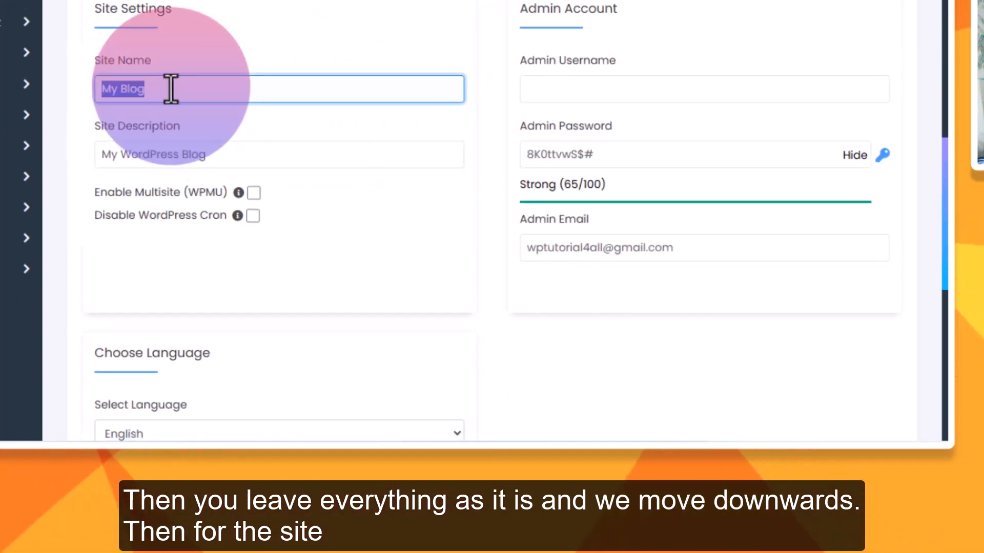
text(My )
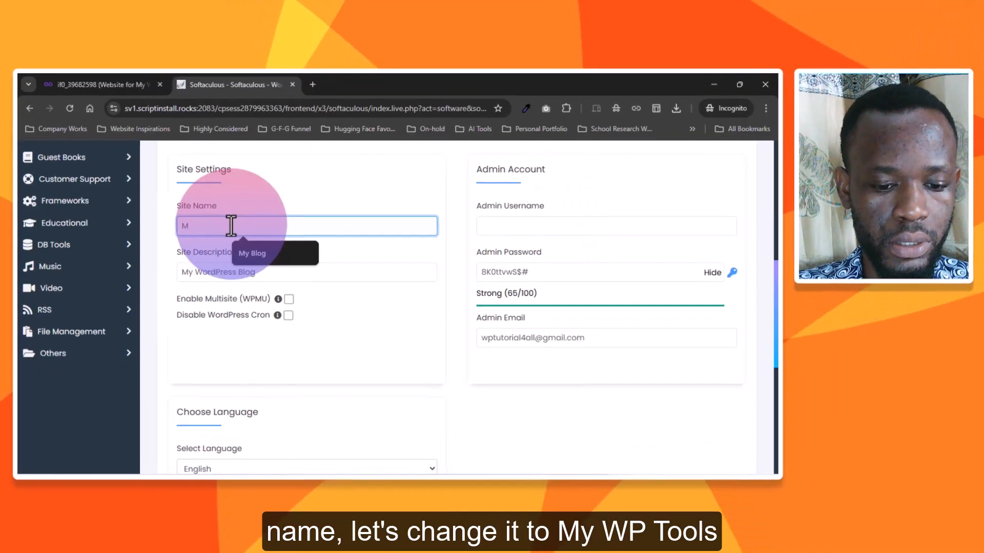
text(WP)
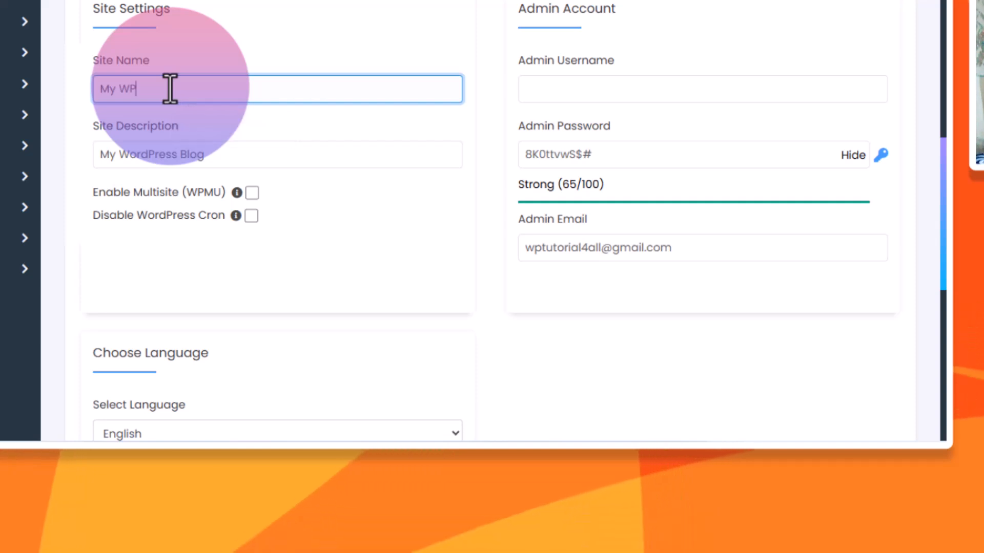
text( Tools)
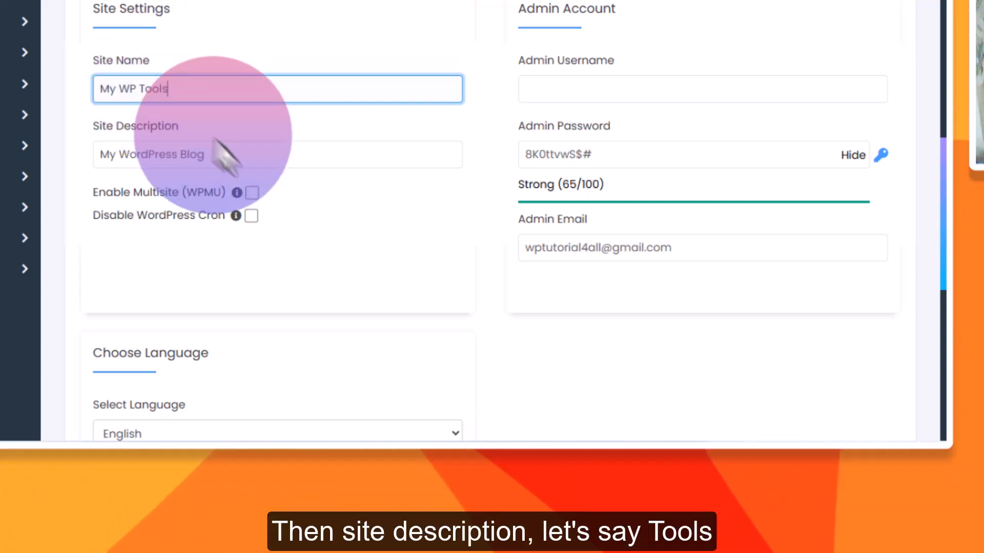
click(246, 155)
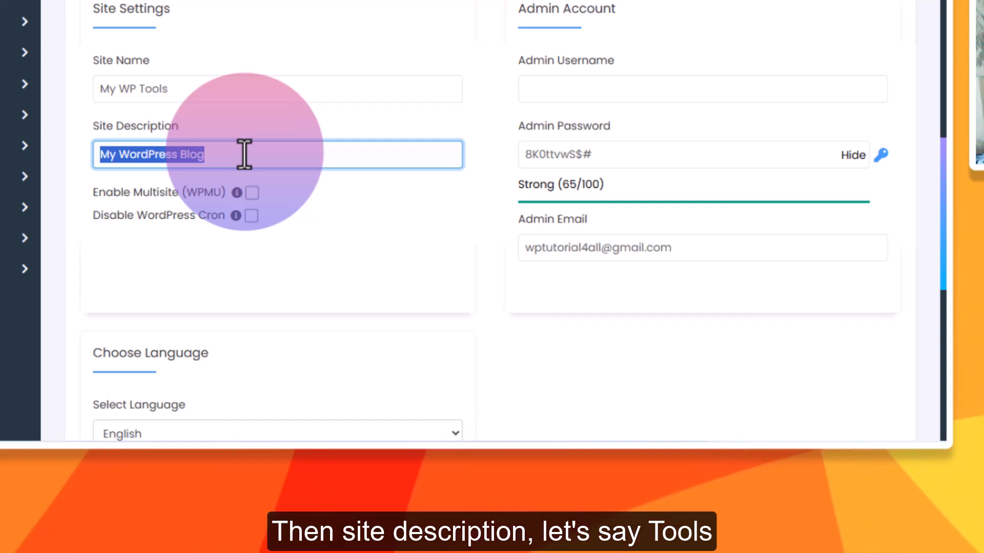
text(Tools for Everyday Use)
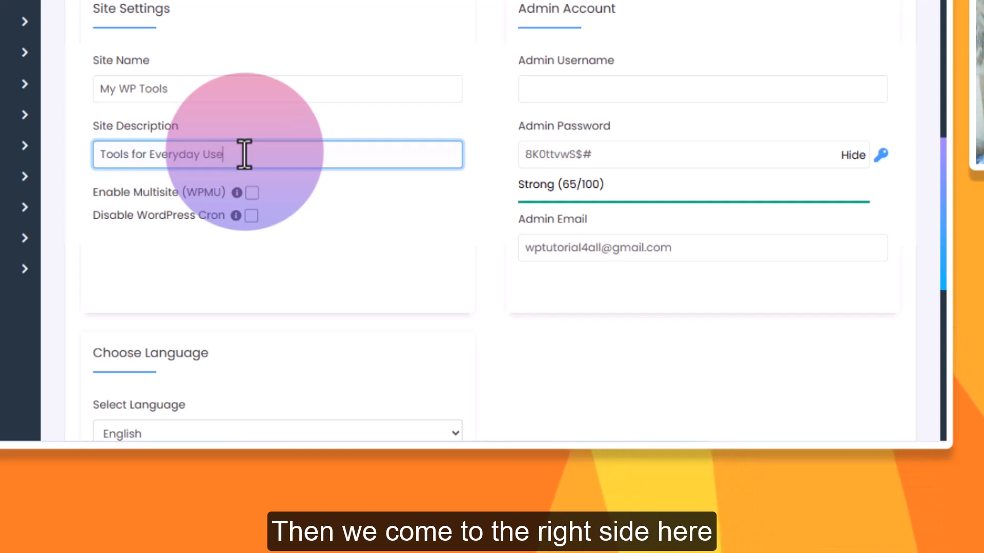
Set the WordPress admin username to "WP Tools"
scroll(564, 141, up, 2)
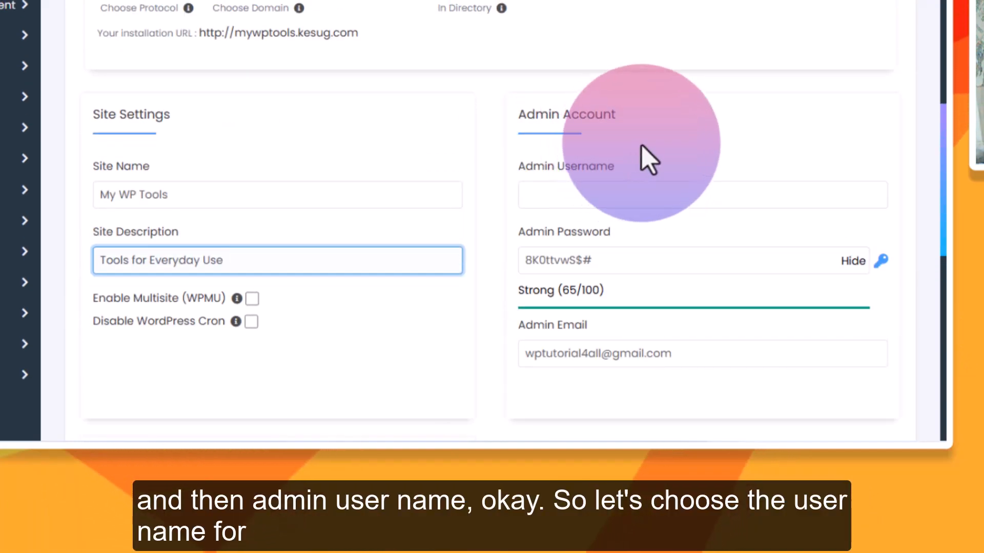
scroll(620, 191, down, 2)
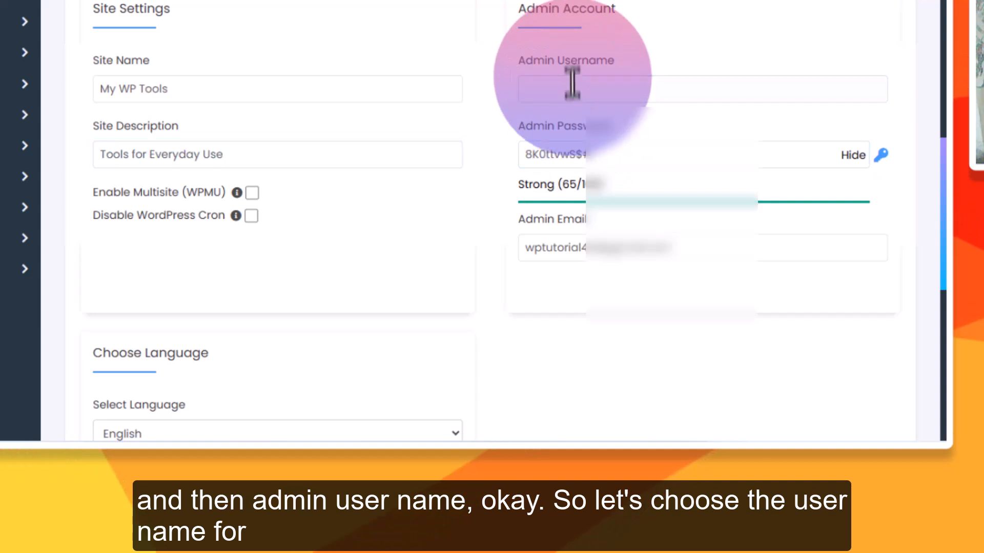
click(578, 92)
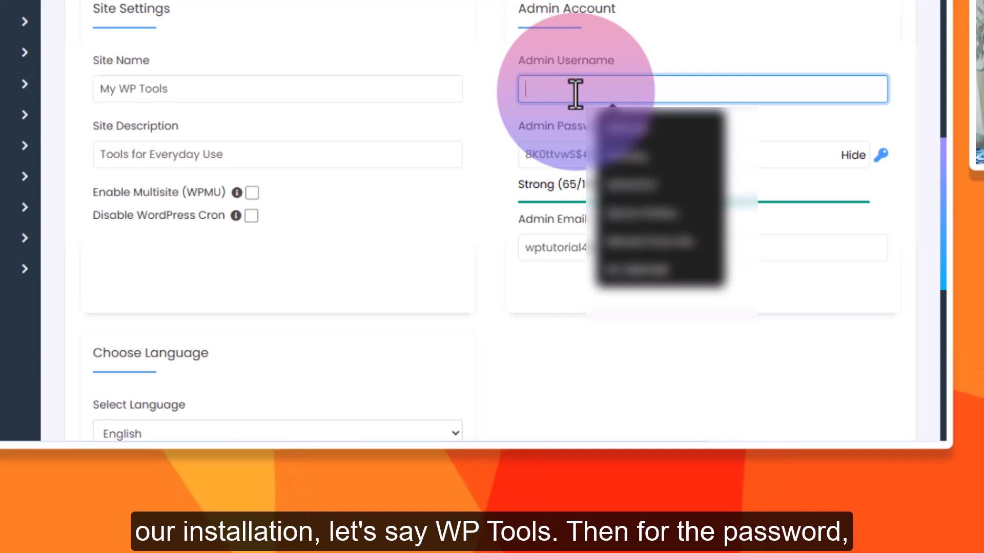
text(WP)
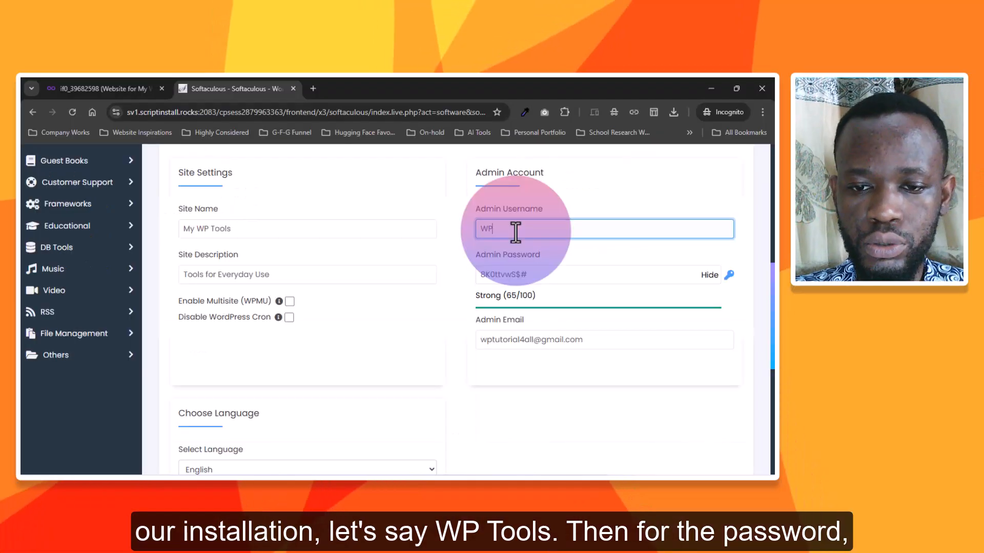
text( Tools)
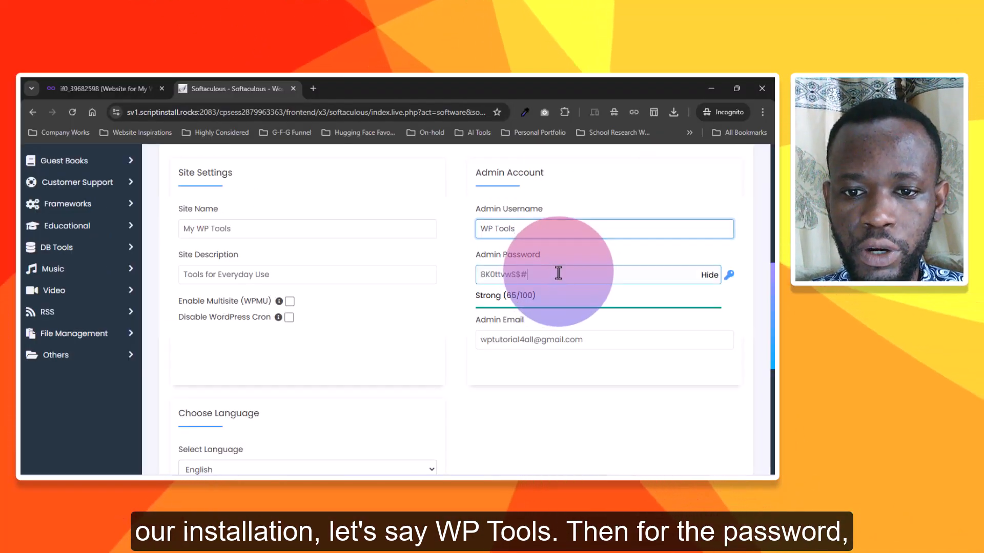
Mask the admin password and replace the generated one with a custom admin password
click(710, 275)
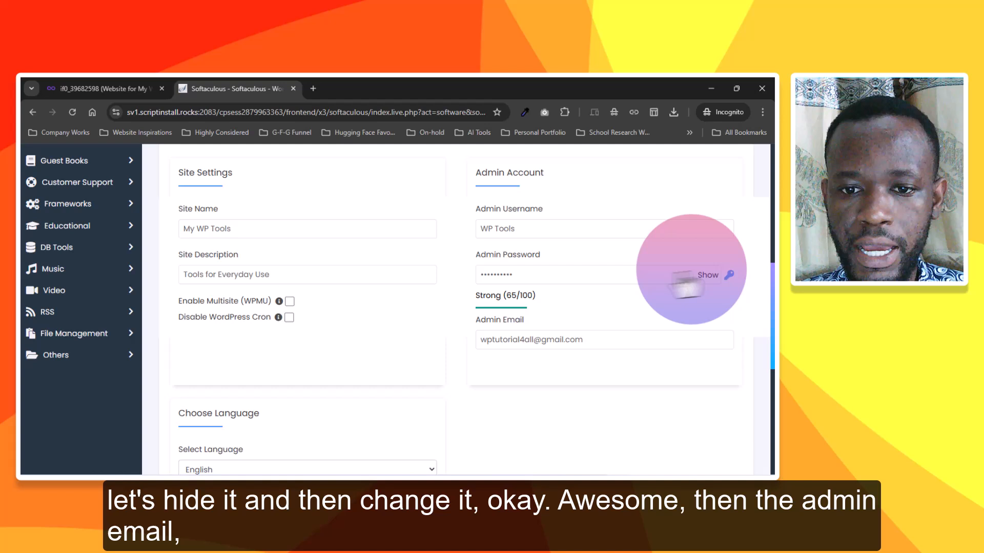
double_click(602, 280)
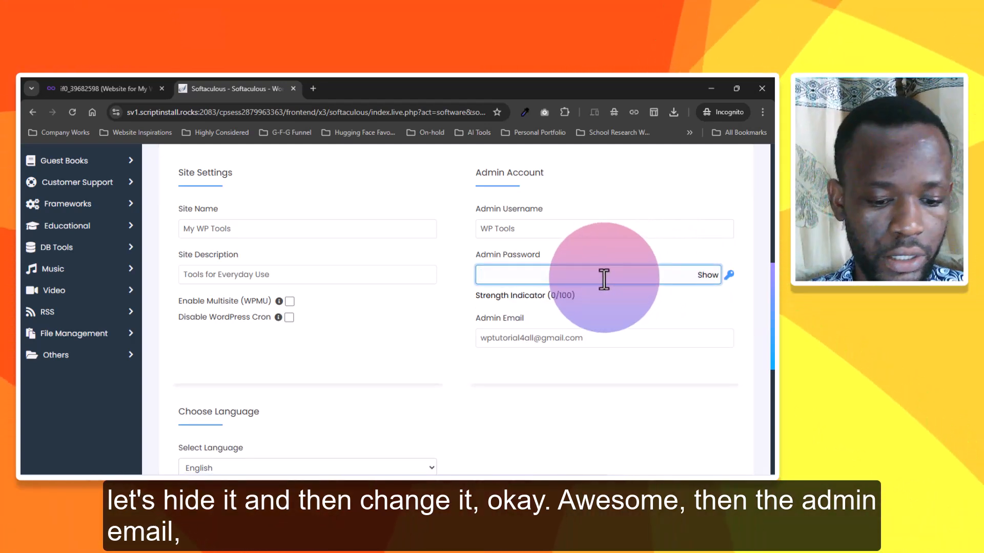
key(ctrl+v)
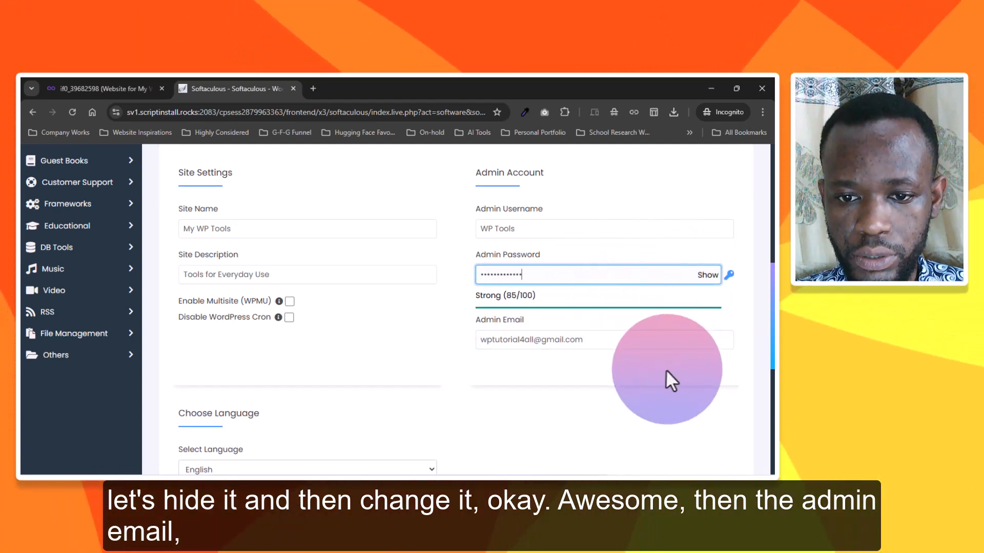
Keep the remaining default settings and start the WordPress installation
scroll(664, 370, down, 2)
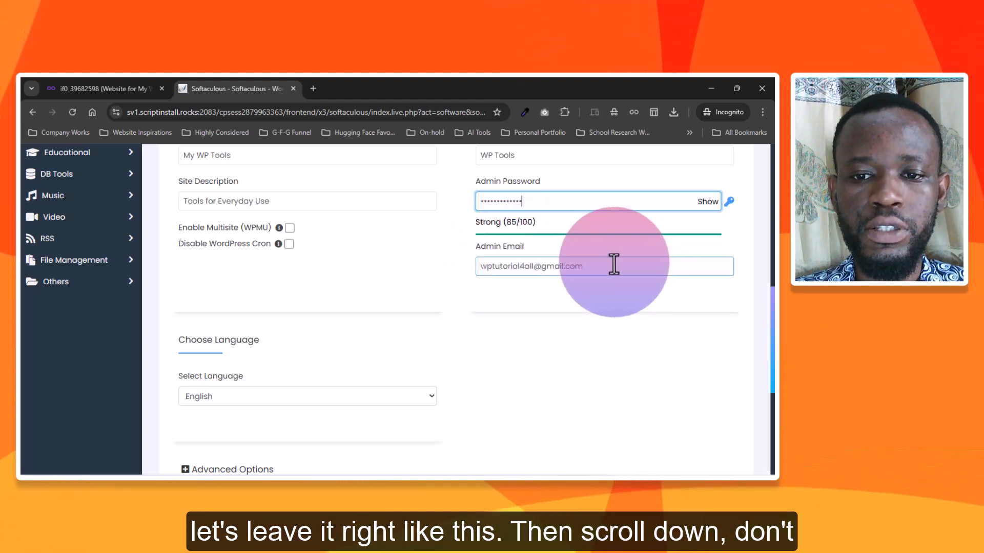
scroll(619, 283, down, 4)
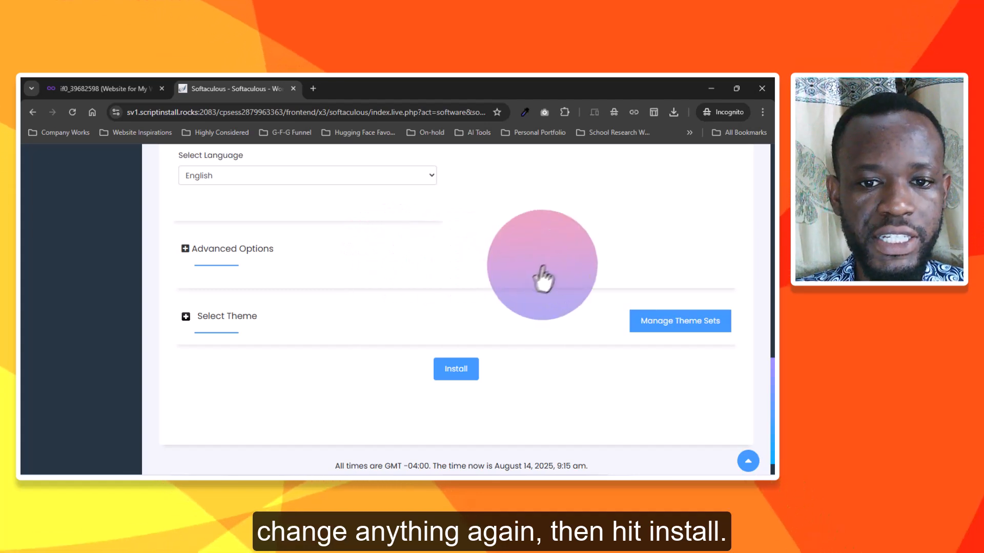
scroll(544, 278, down, 1)
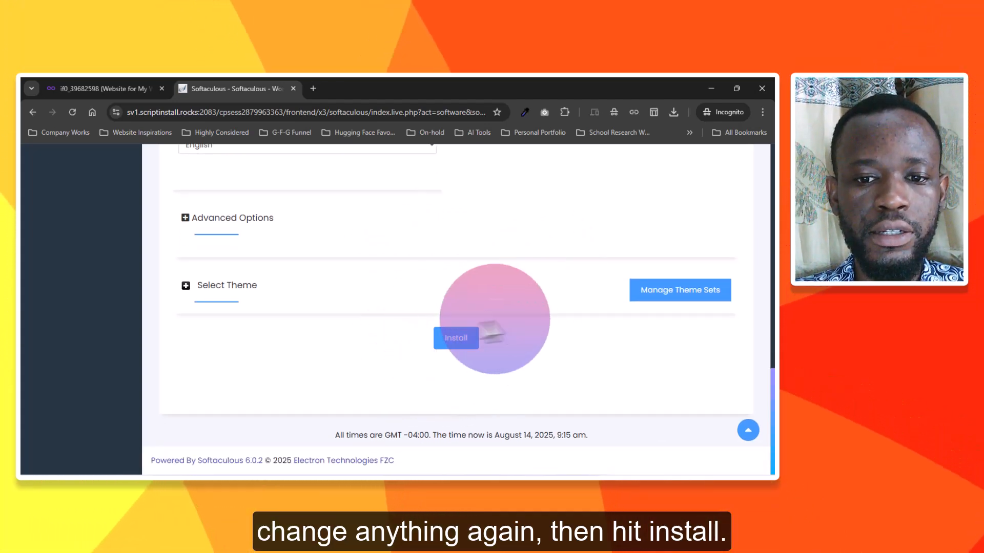
click(459, 338)
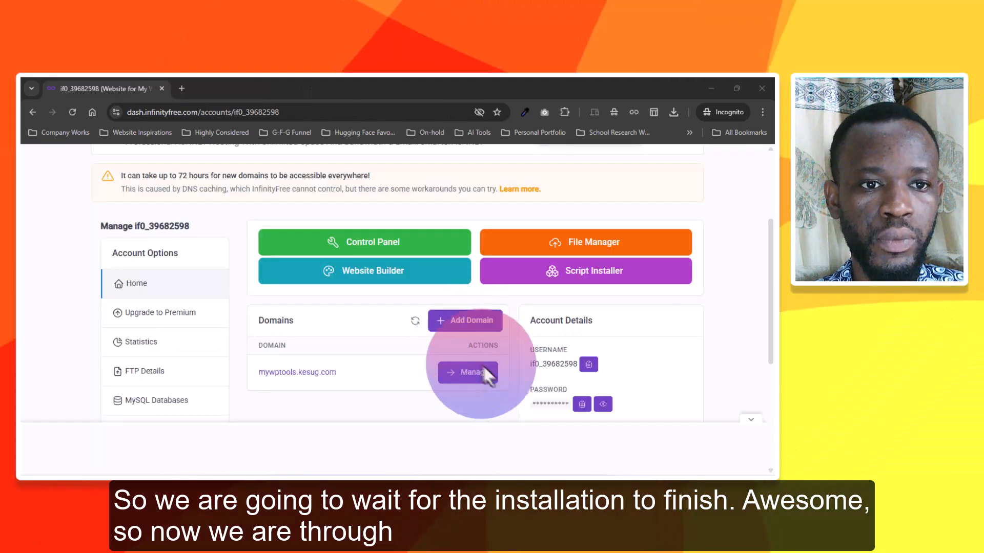
Open the new website mywptools.kesug.com in a separate browser tab
scroll(361, 317, up, 2)
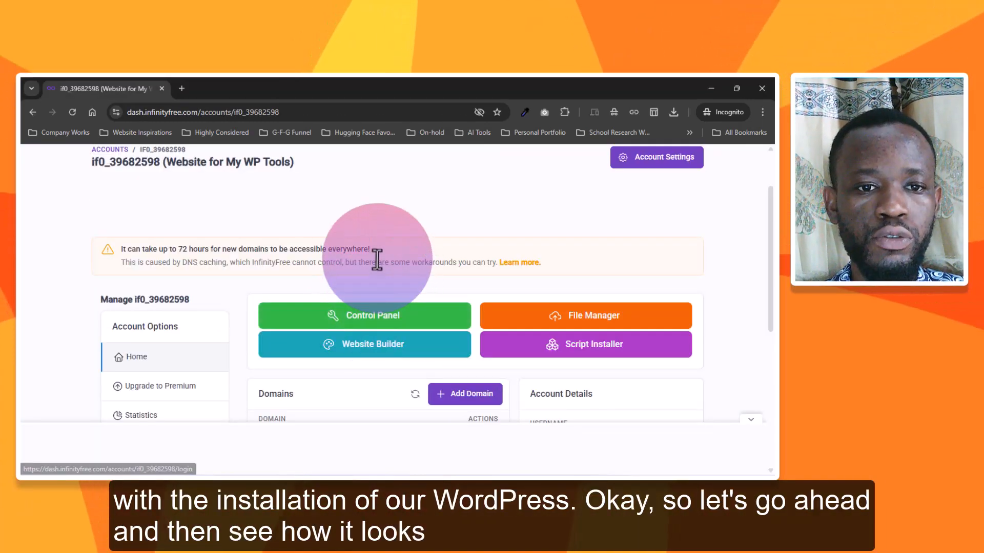
scroll(379, 286, down, 2)
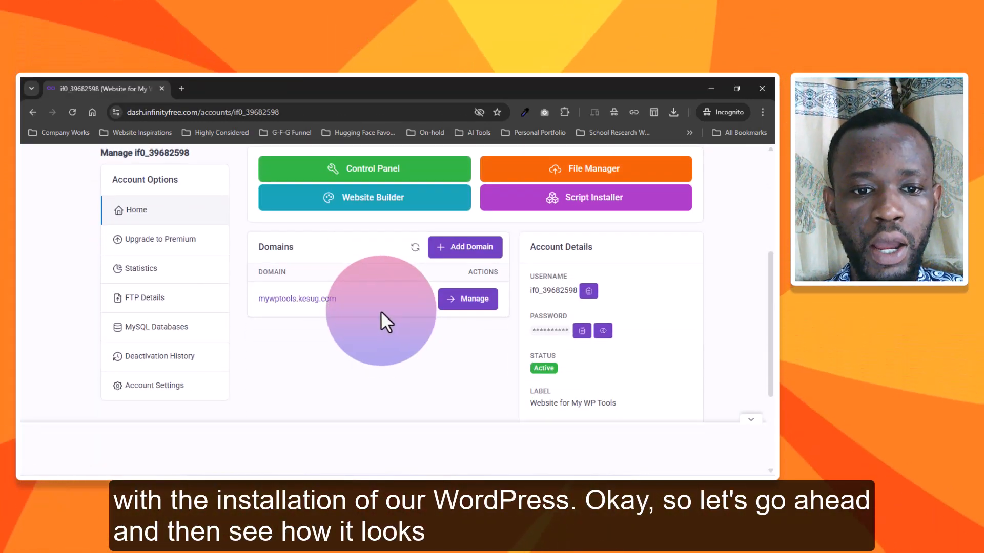
scroll(381, 310, up, 4)
click(182, 89)
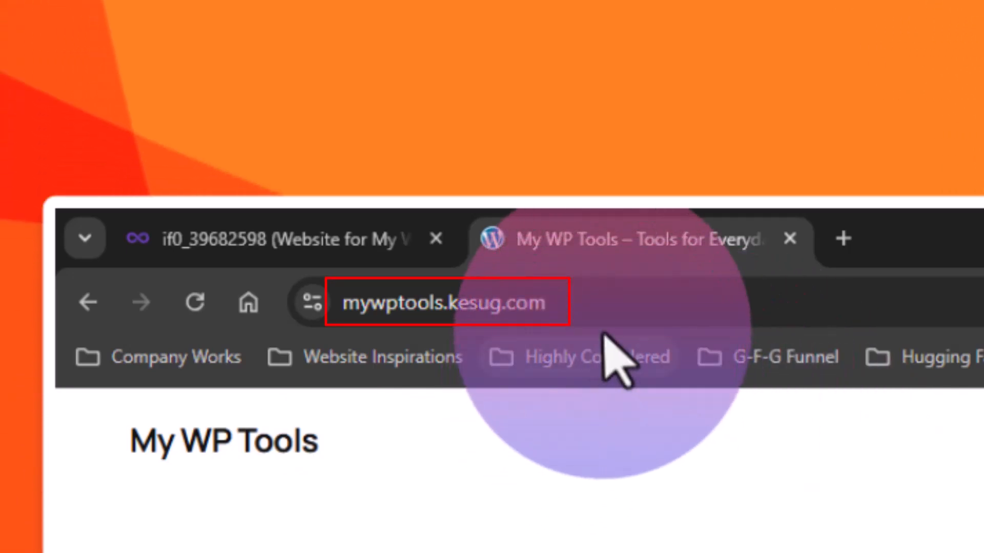
click(610, 297)
click(630, 300)
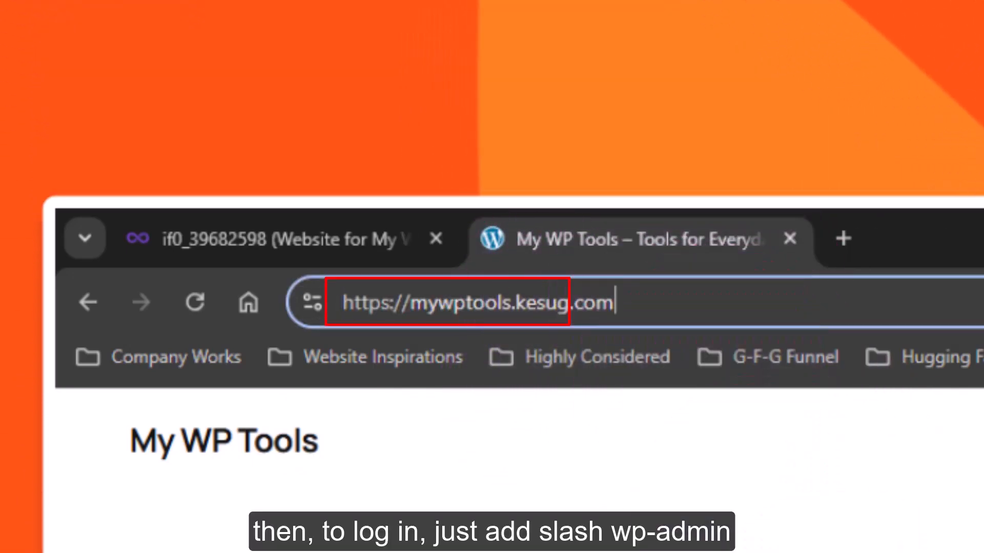
text(/)
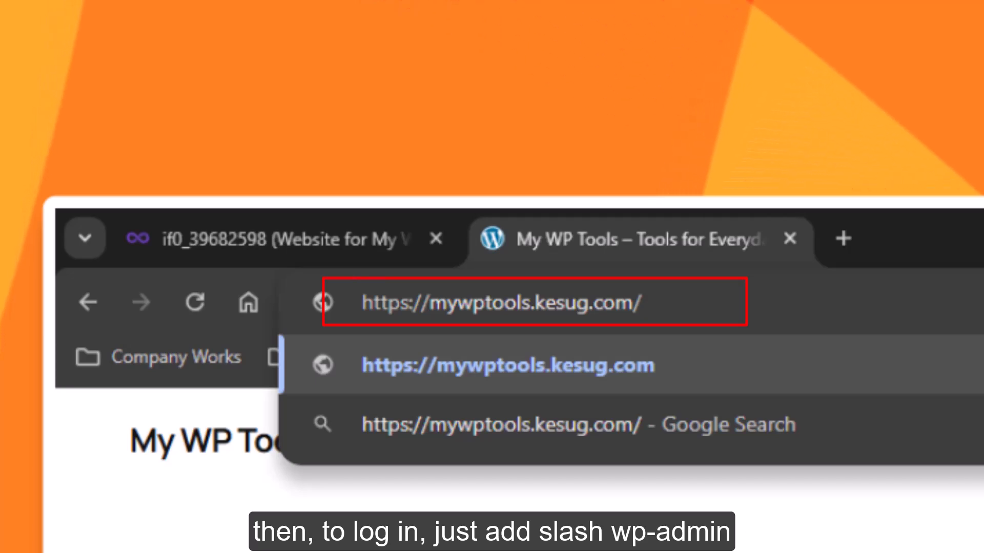
text(wp-admin)
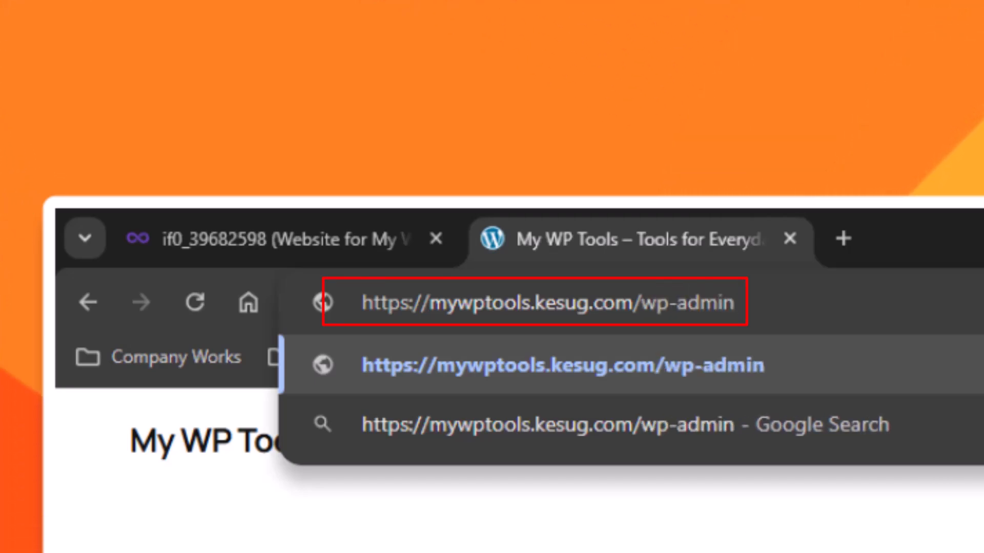
key(Return)
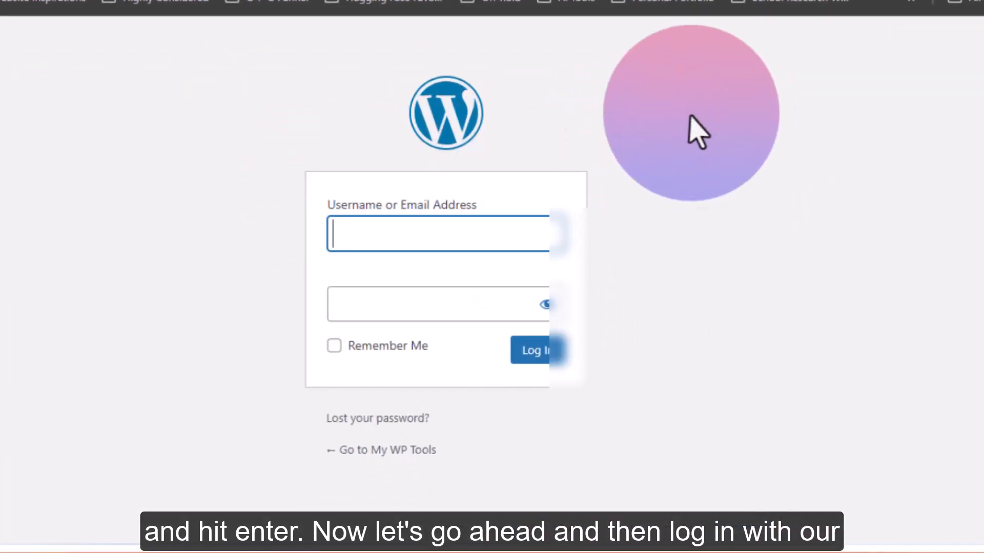
Log in to the WordPress admin area with the username WP Tools and the admin password
click(449, 236)
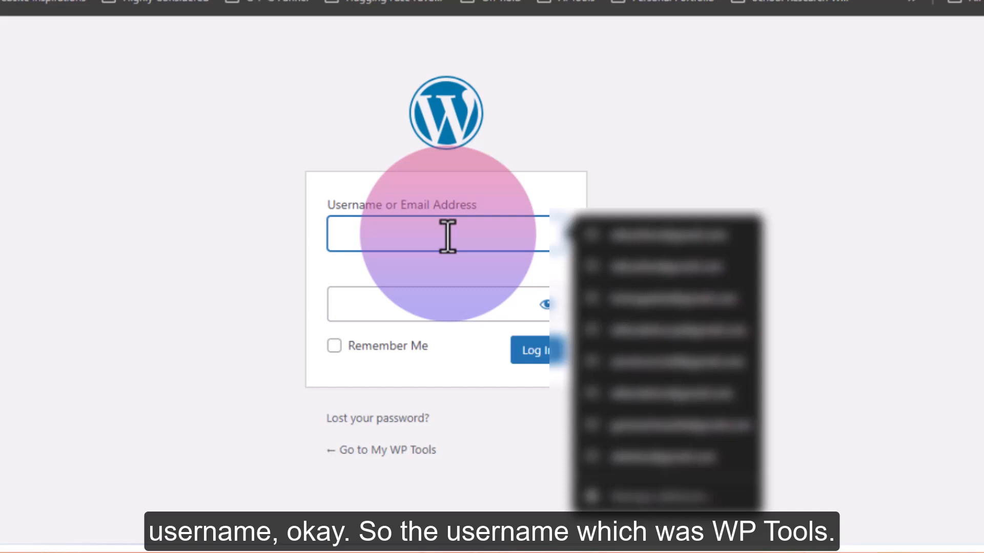
text(WP Tools)
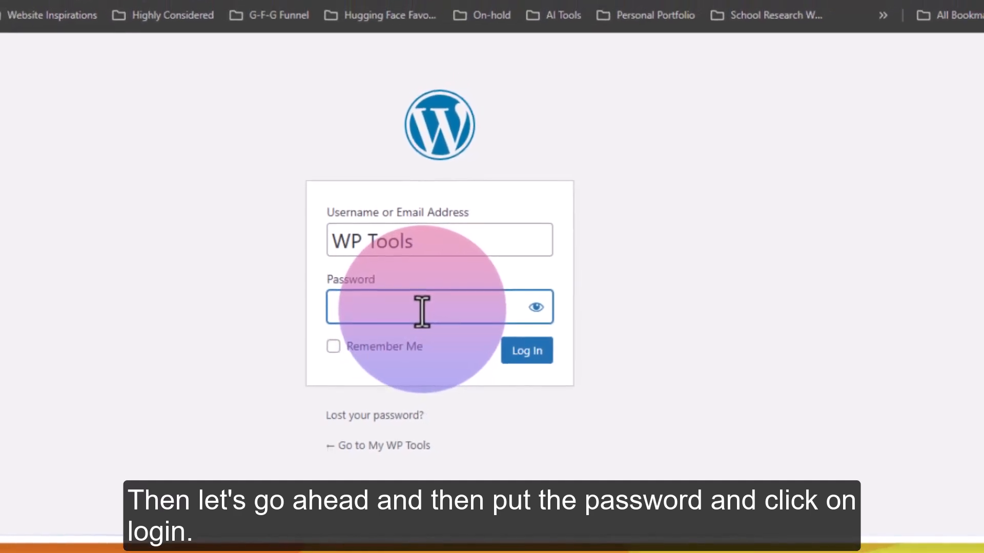
key(ctrl+v)
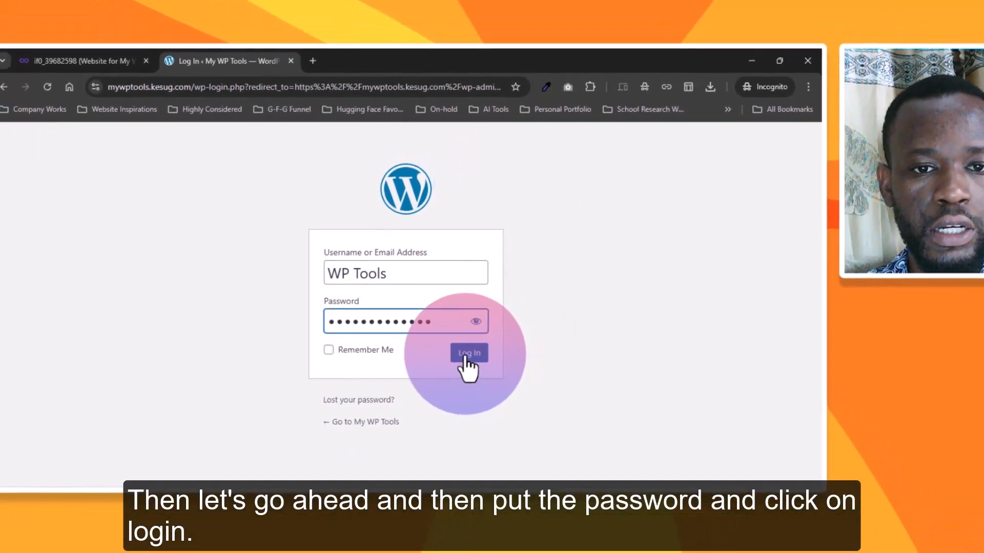
click(497, 354)
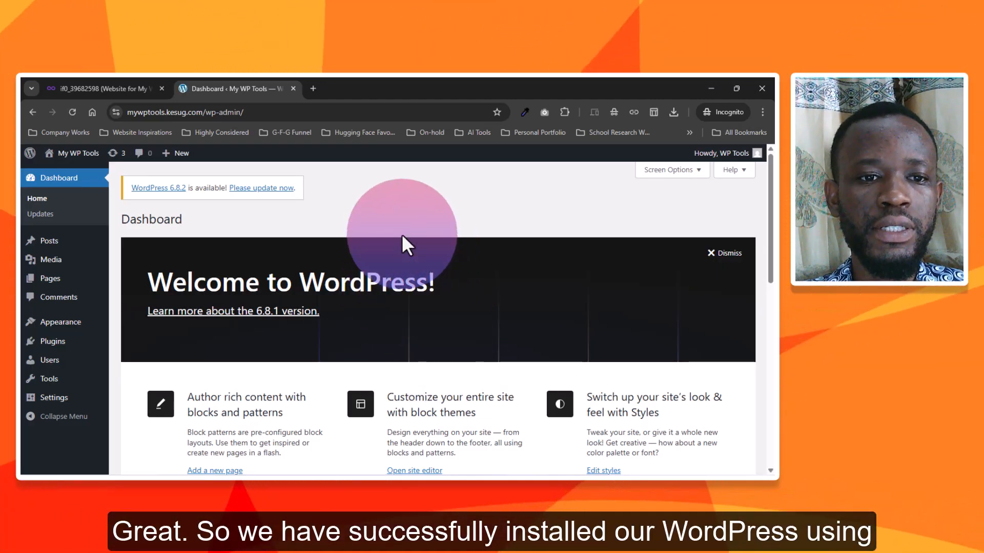
scroll(423, 244, down, 2)
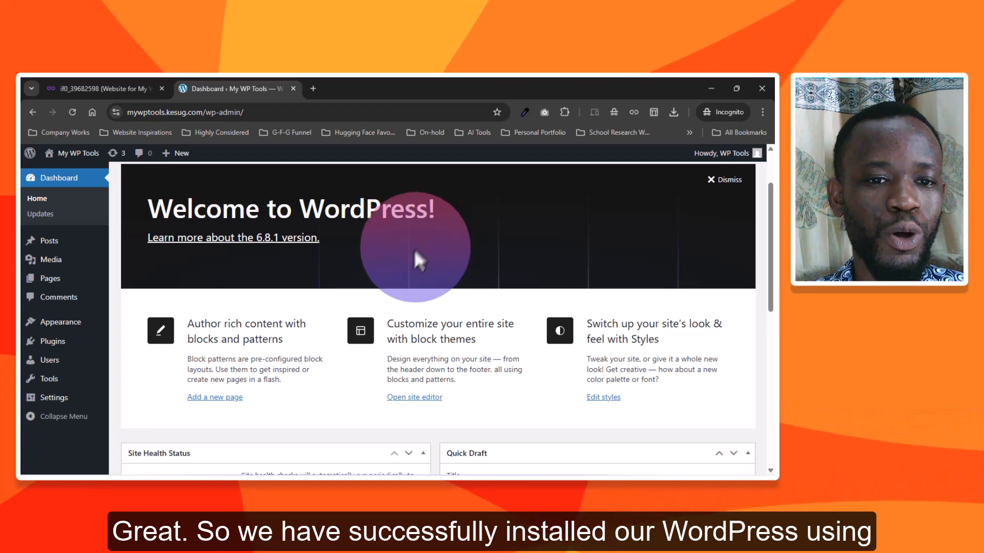
scroll(349, 239, up, 3)
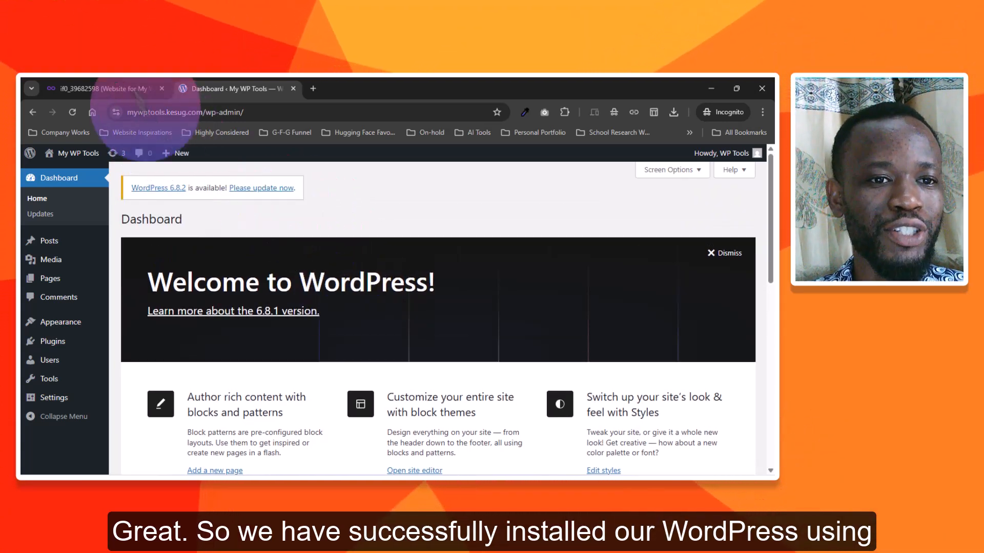
click(118, 88)
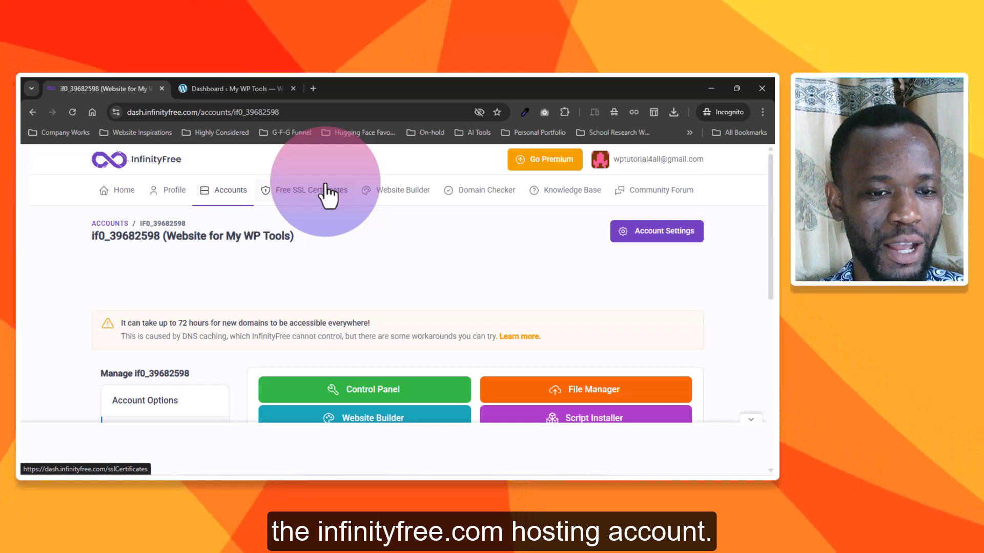
click(245, 89)
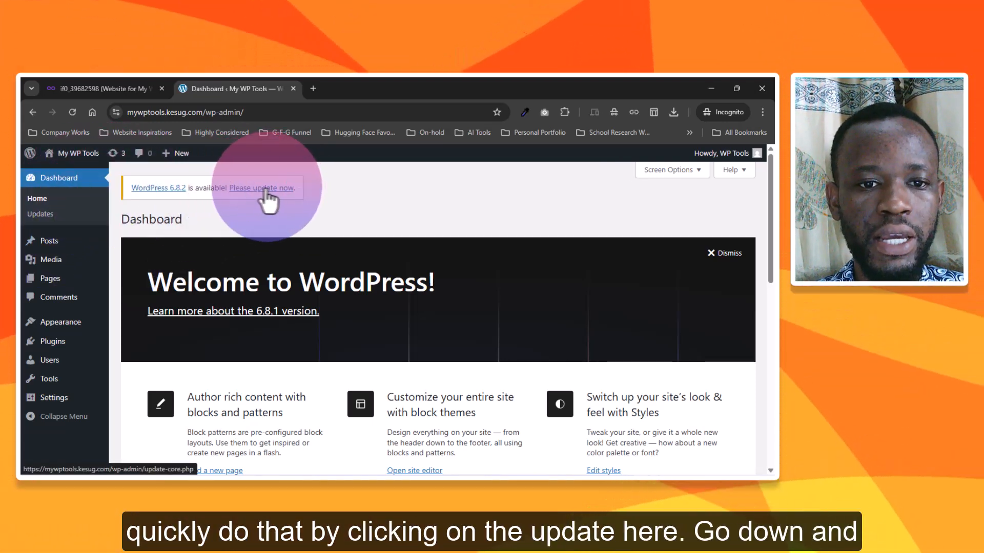
Update WordPress to version 6.8.2 and complete the required database update
click(252, 189)
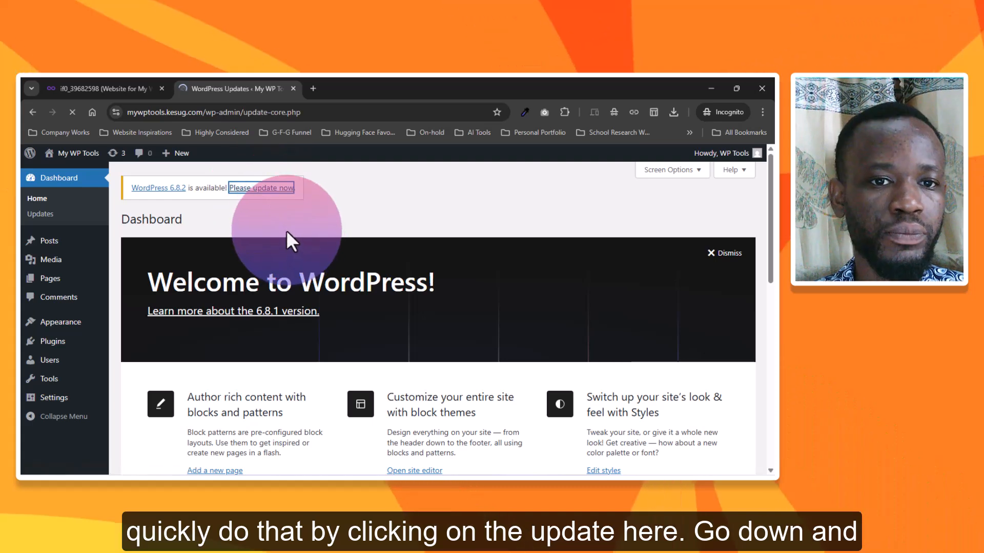
scroll(403, 281, down, 4)
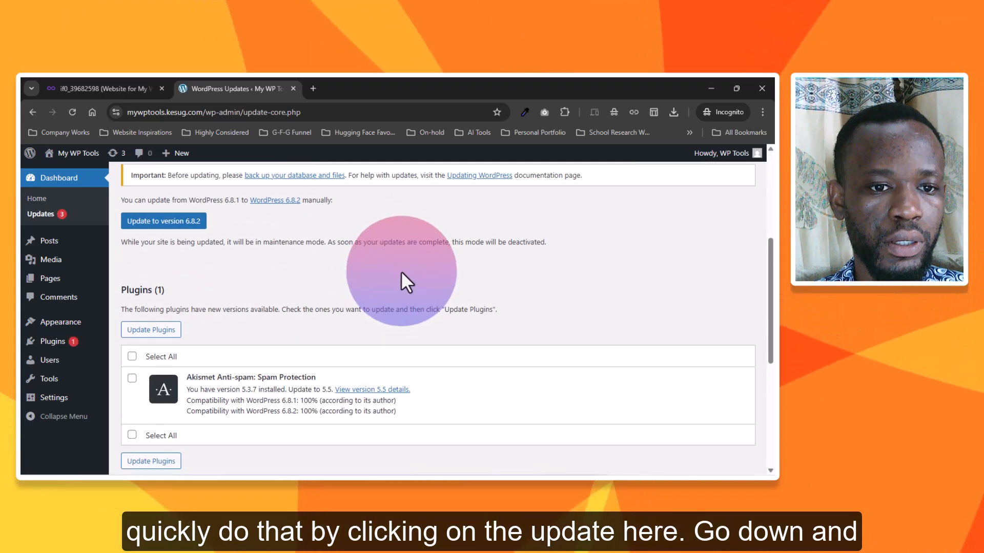
click(163, 221)
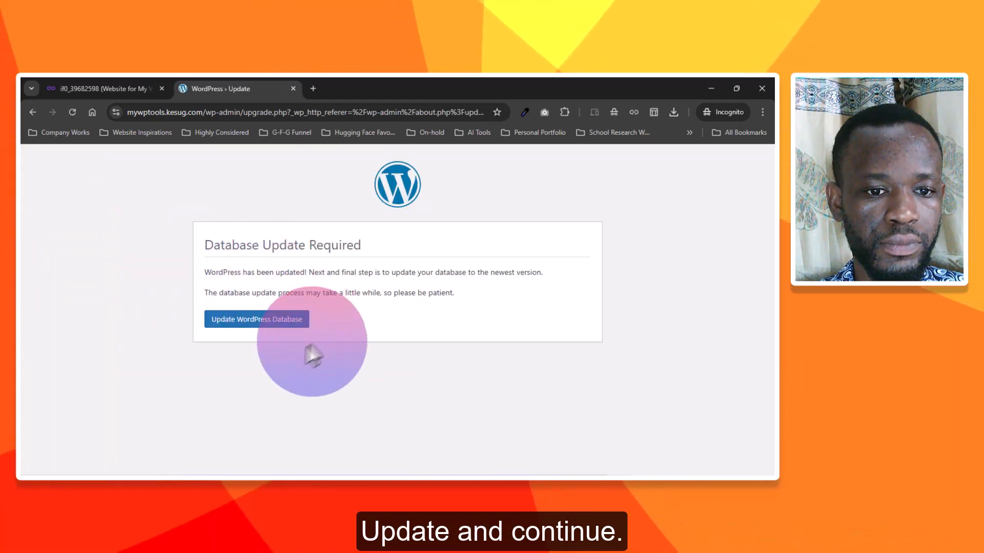
click(272, 322)
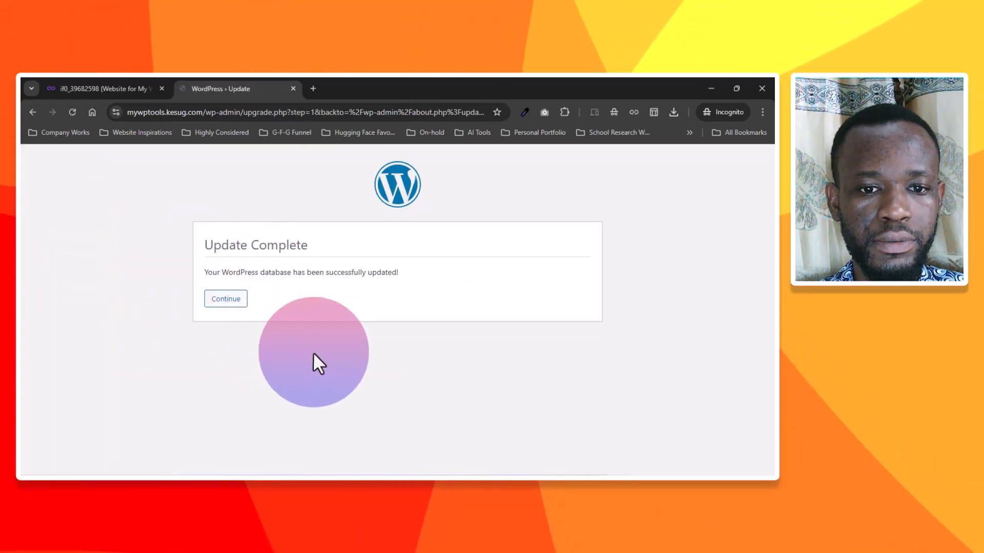
click(235, 307)
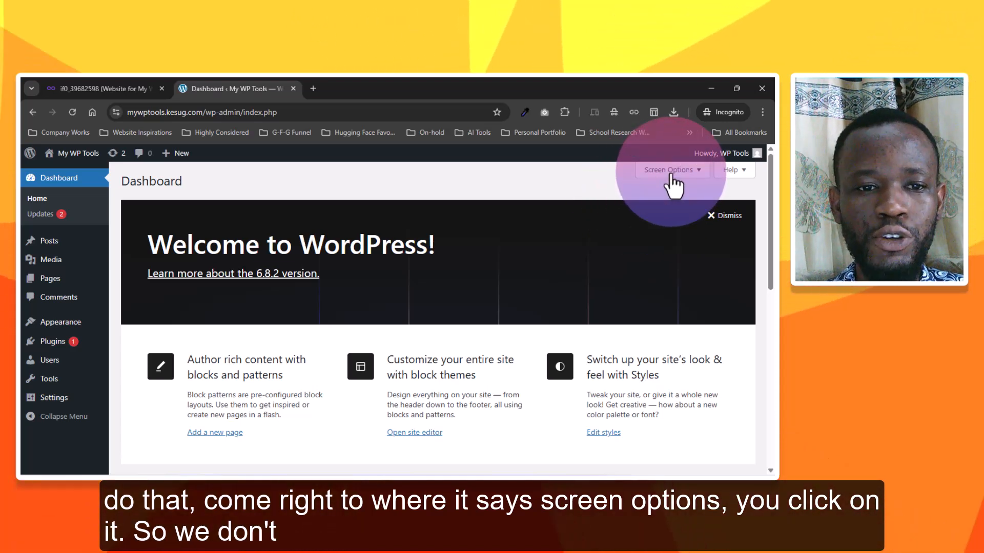
Hide all dashboard boxes: Site Health Status, At a Glance, Activity, Quick Draft, WordPress Events and News, and Welcome
click(669, 172)
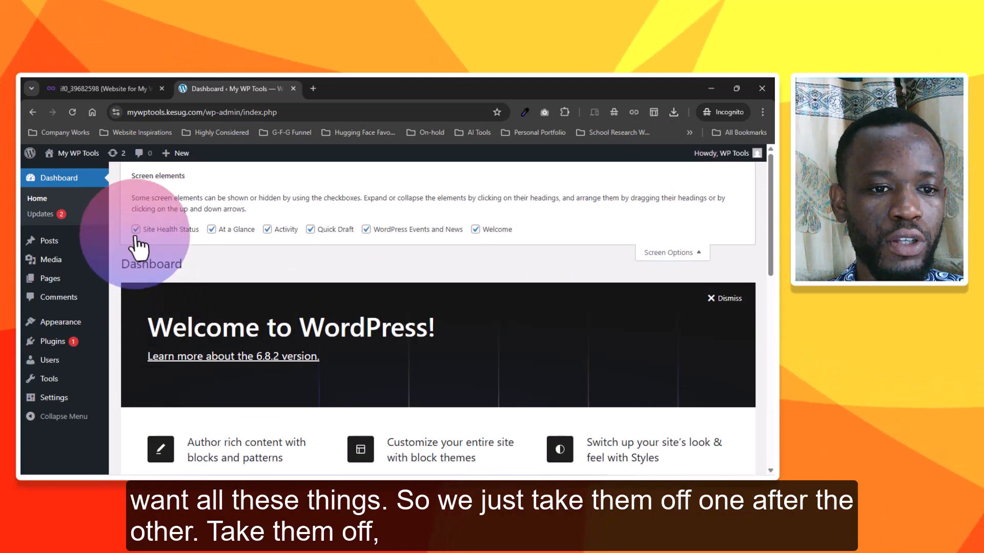
click(136, 231)
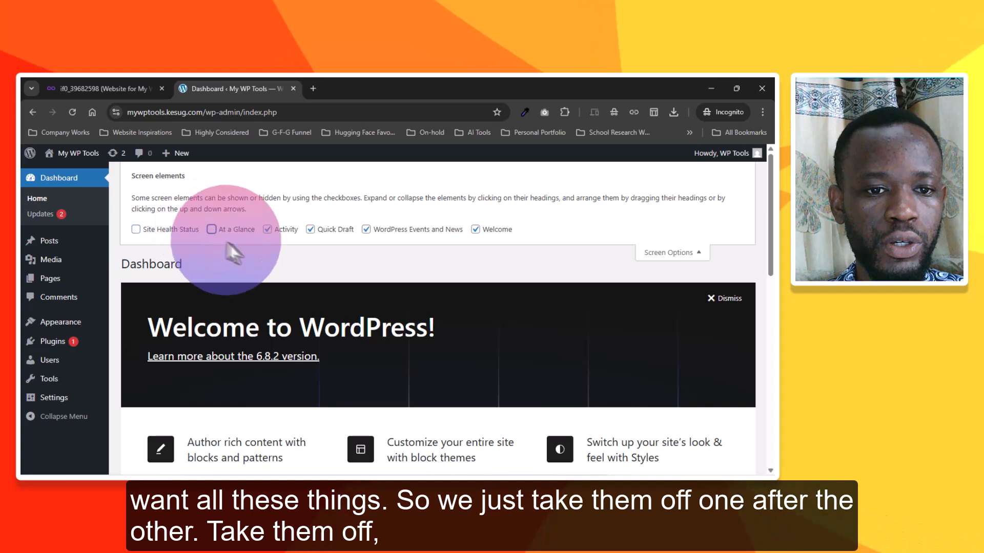
click(310, 229)
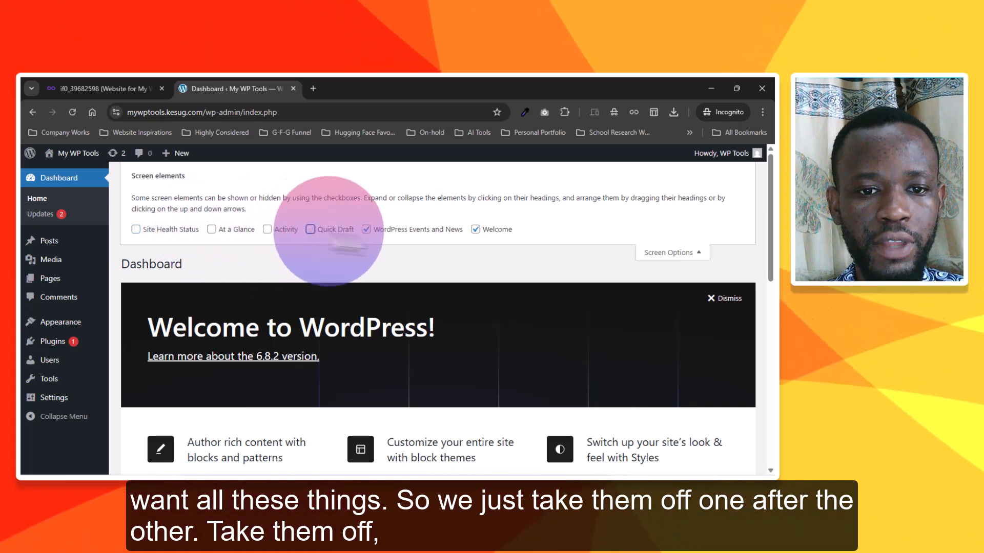
click(366, 230)
click(475, 229)
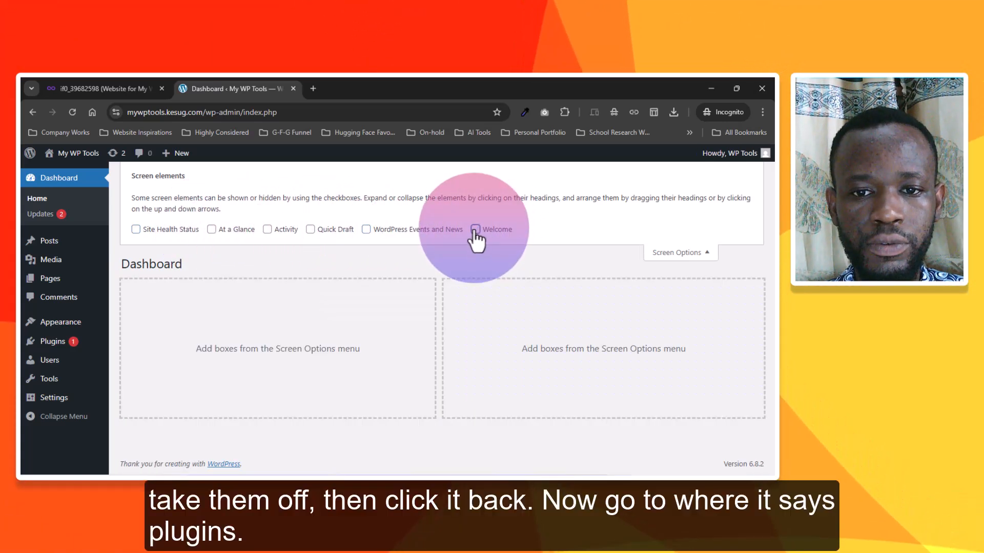
click(677, 253)
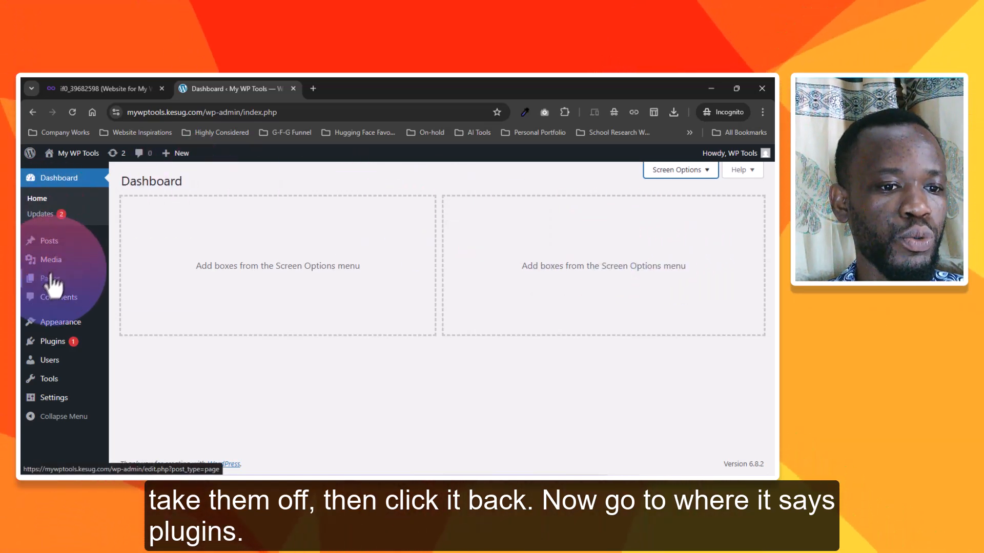
Delete both installed plugins, Akismet Anti-spam and Hello Dolly, with a bulk action
click(54, 345)
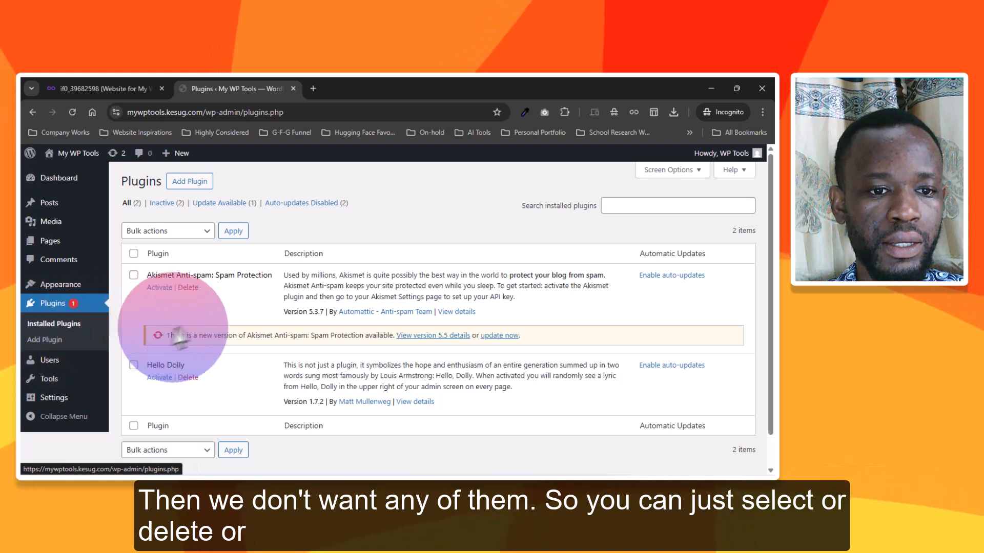
click(134, 254)
click(195, 231)
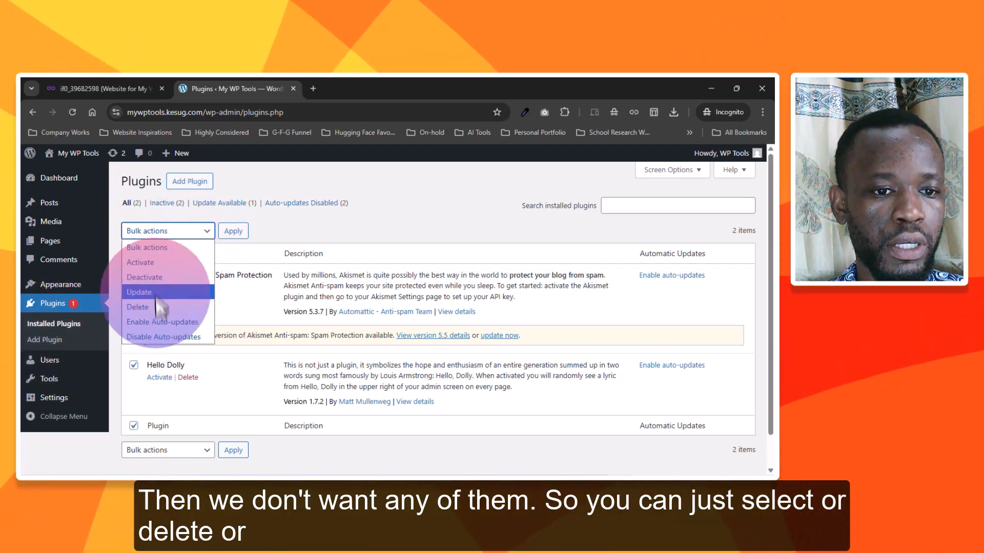
click(174, 318)
click(233, 231)
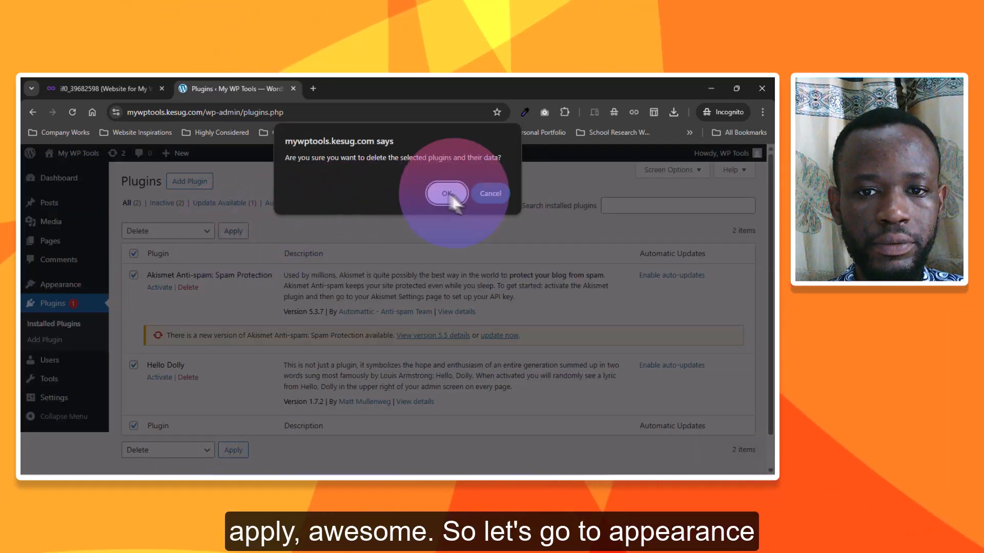
click(444, 191)
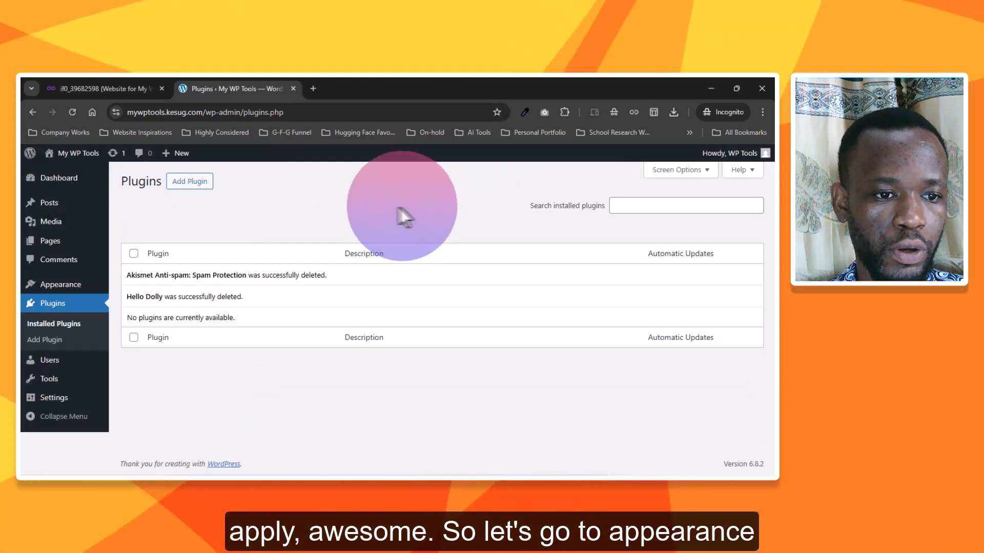
Update the active Twenty Twenty-Five theme and delete the Twenty Twenty-Three theme
mouse_move(59, 288)
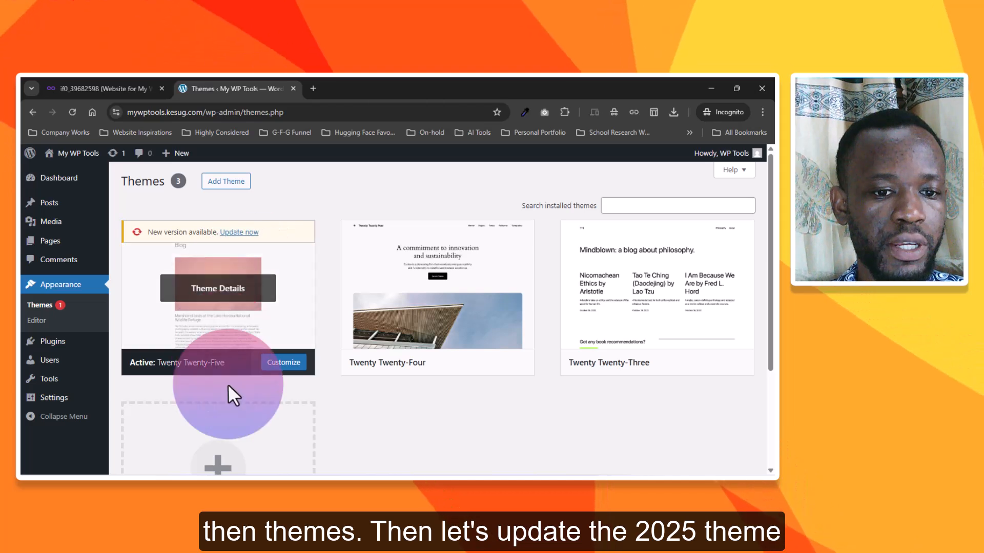
click(239, 232)
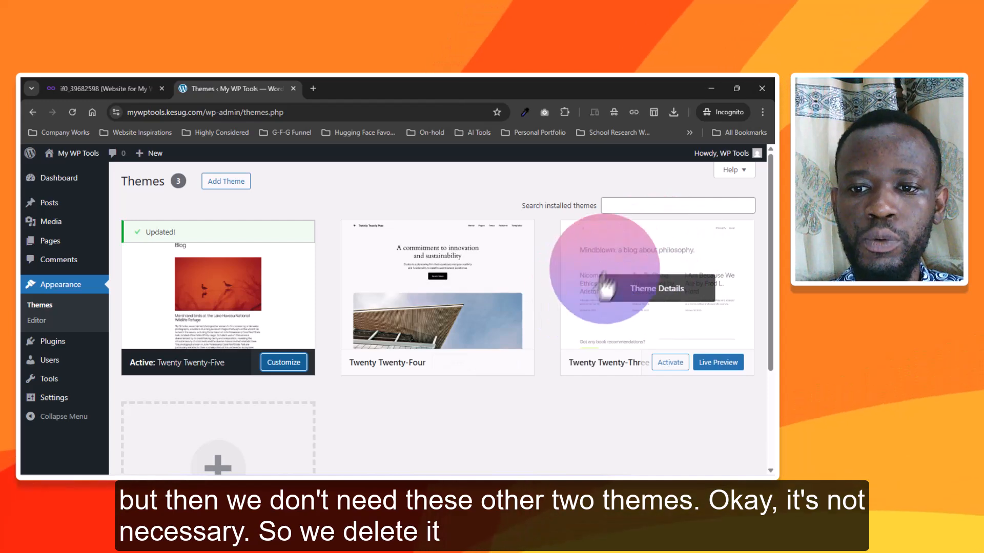
click(685, 296)
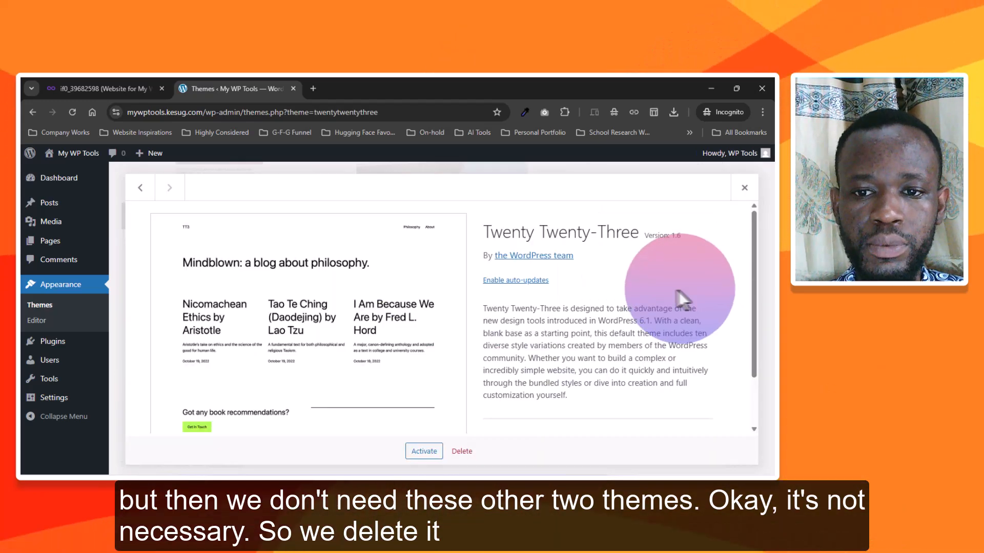
click(463, 451)
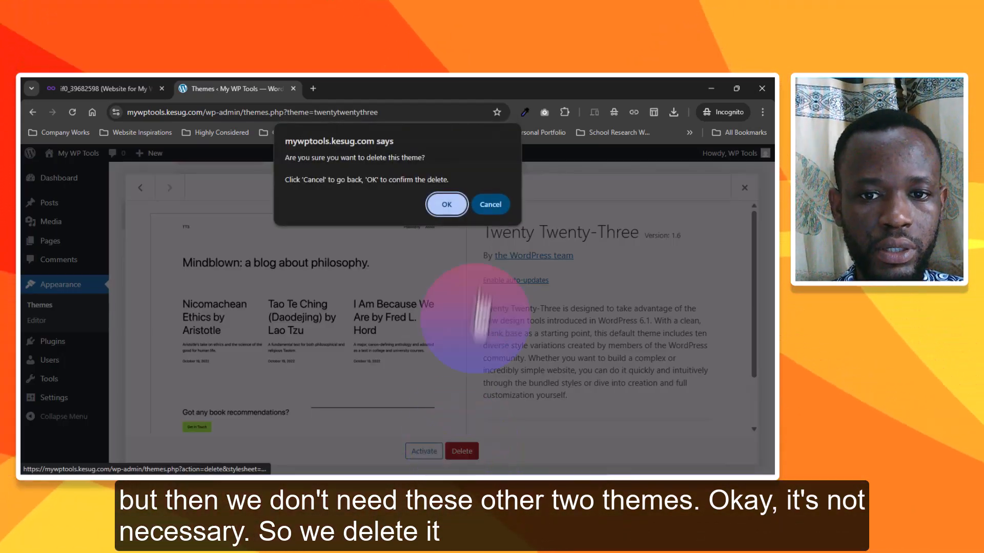
click(448, 204)
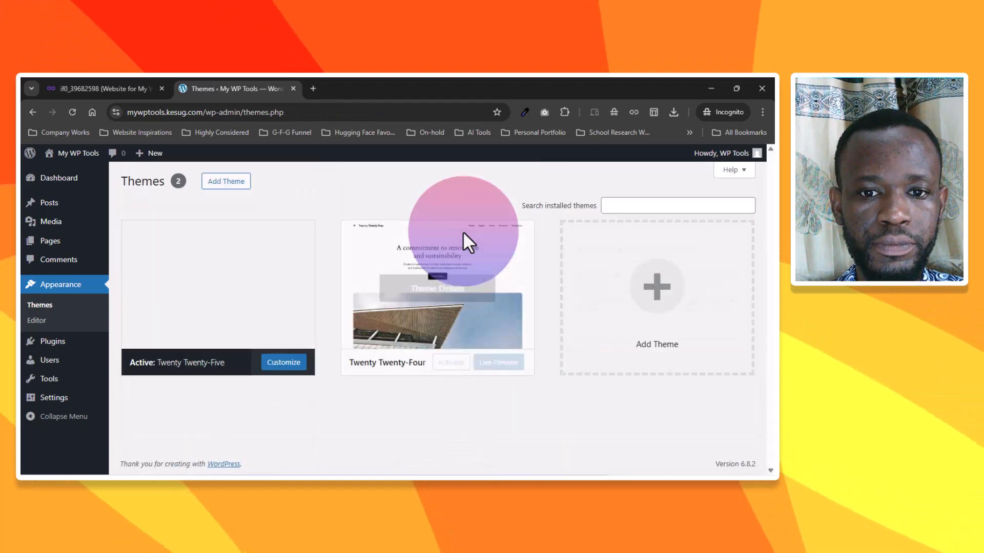
Delete the unused Twenty Twenty-Four theme from the installed themes
mouse_move(485, 347)
click(445, 292)
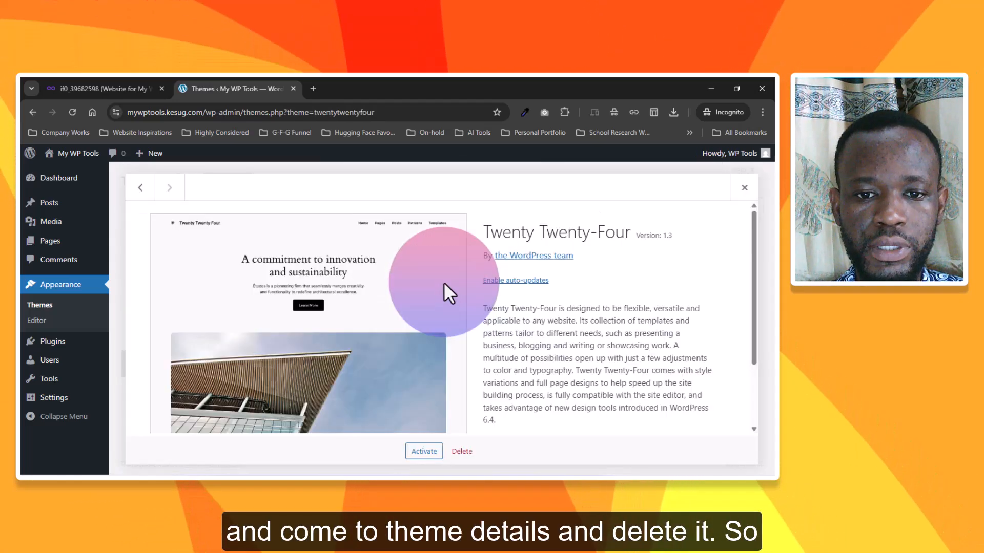
click(462, 452)
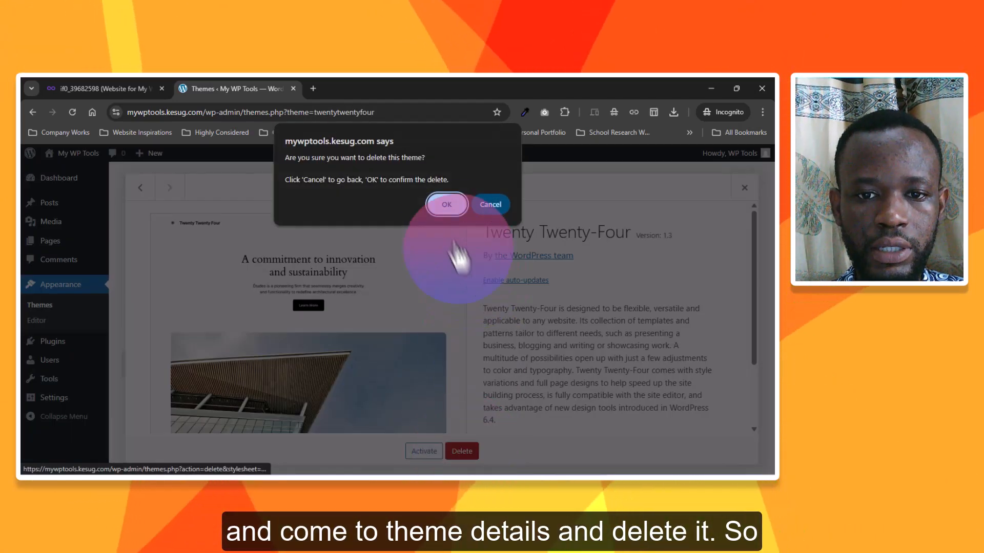
click(445, 203)
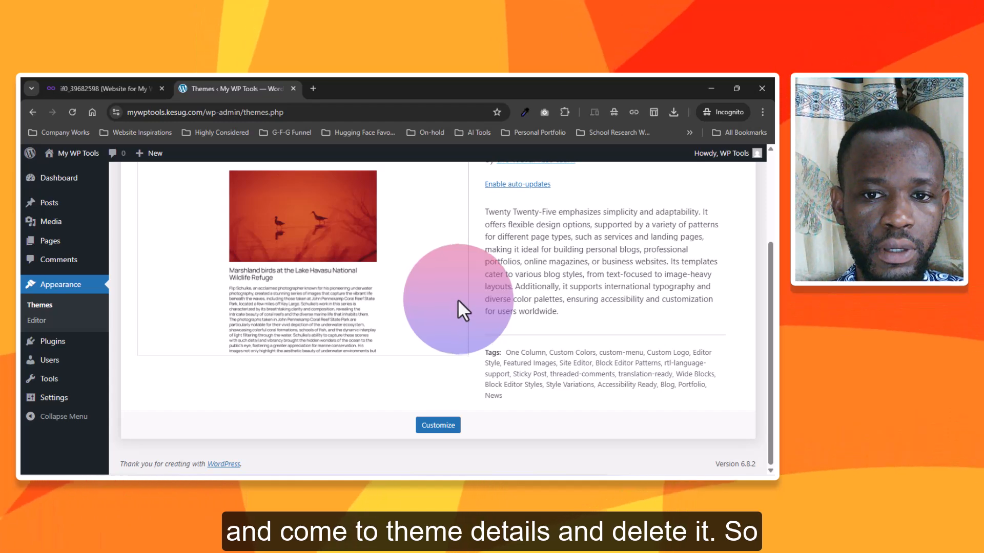
scroll(432, 317, up, 3)
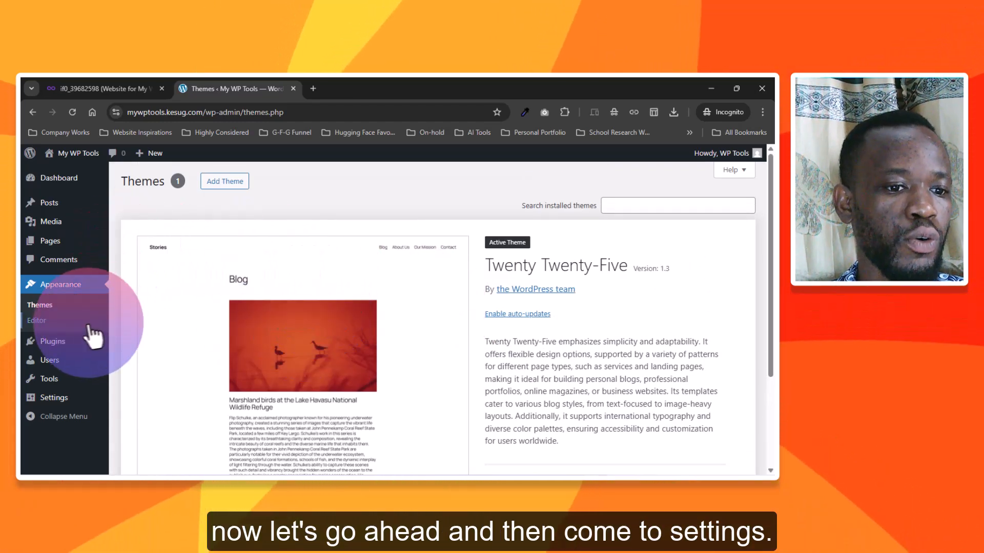
In the general settings, set the week to start on Sunday and save the changes
mouse_move(53, 395)
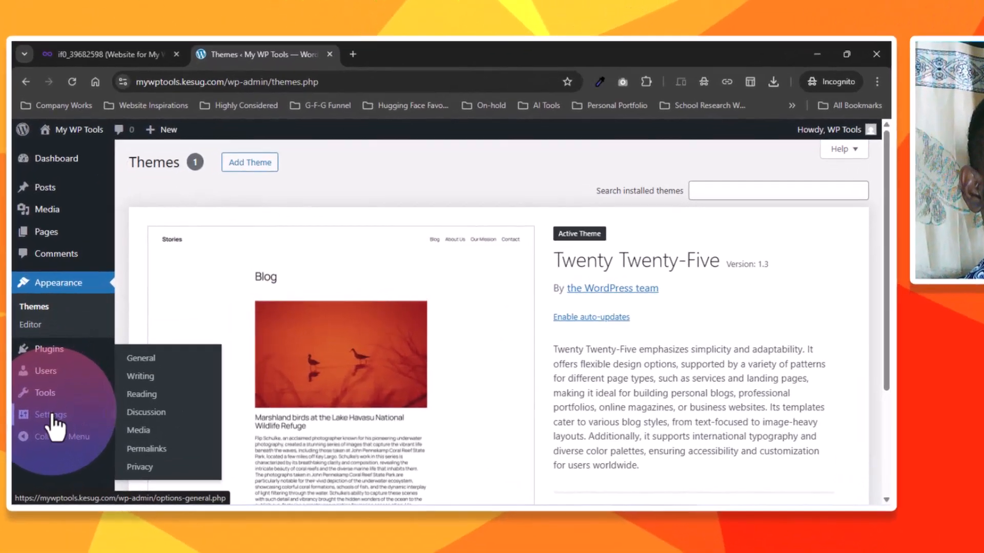
click(54, 396)
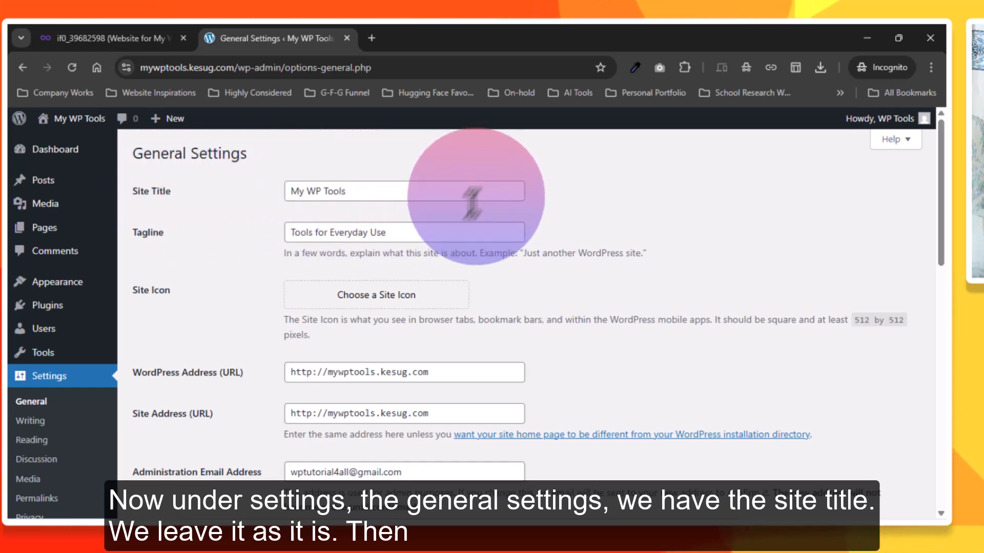
scroll(472, 203, down, 2)
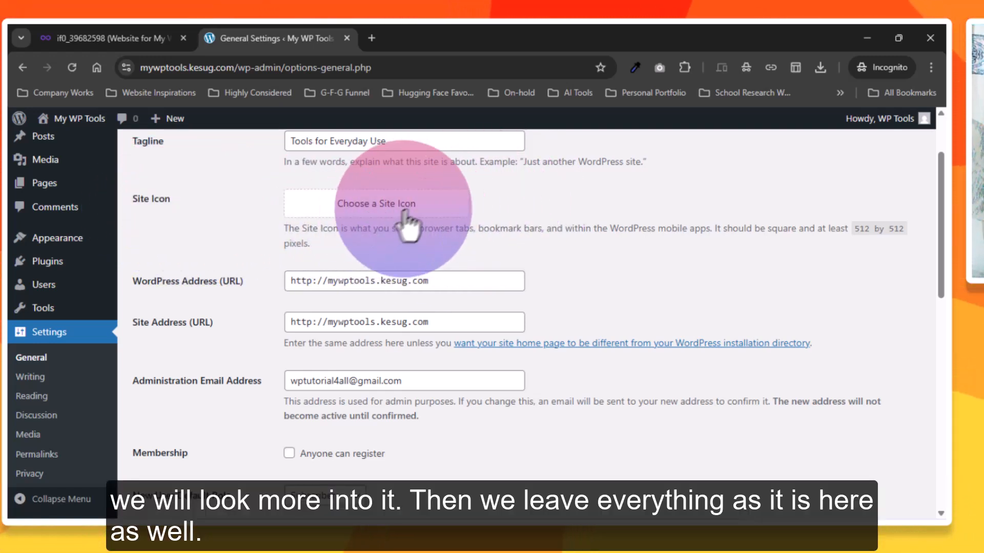
scroll(468, 241, down, 3)
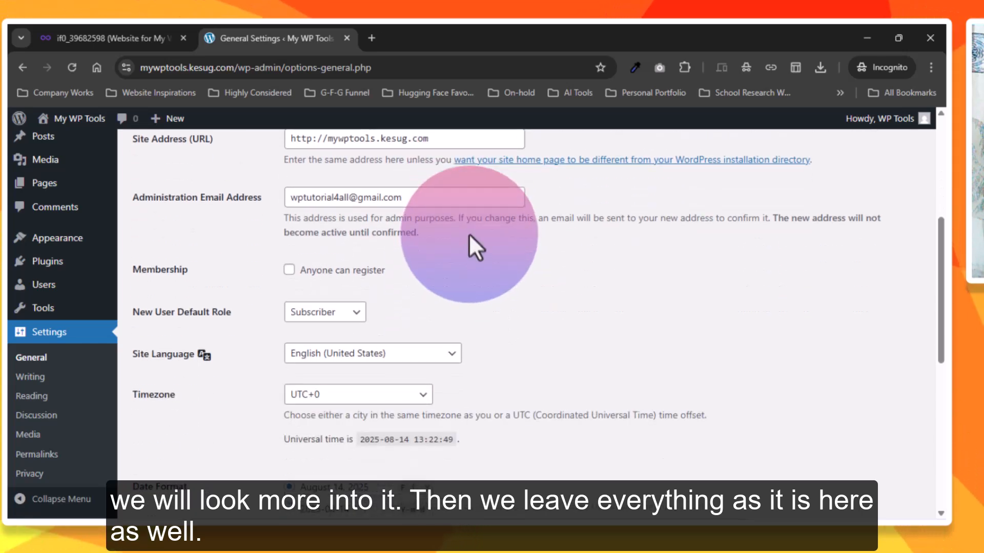
scroll(465, 225, up, 2)
scroll(463, 224, down, 3)
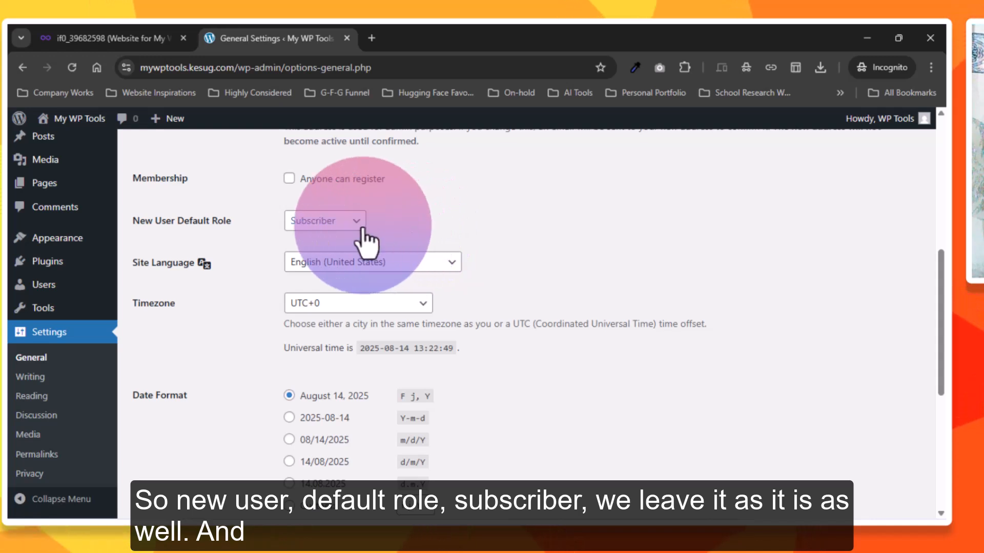
scroll(435, 218, down, 2)
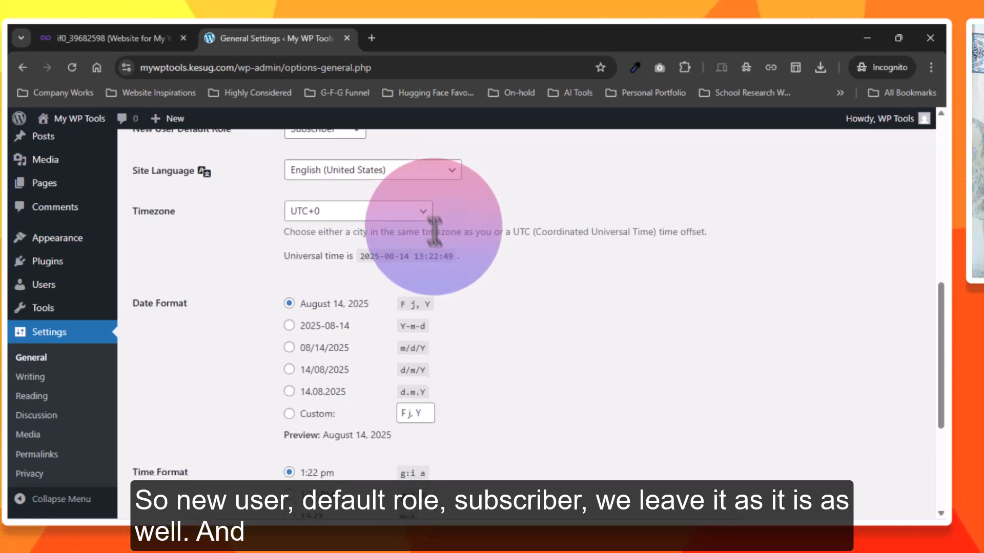
scroll(468, 277, down, 4)
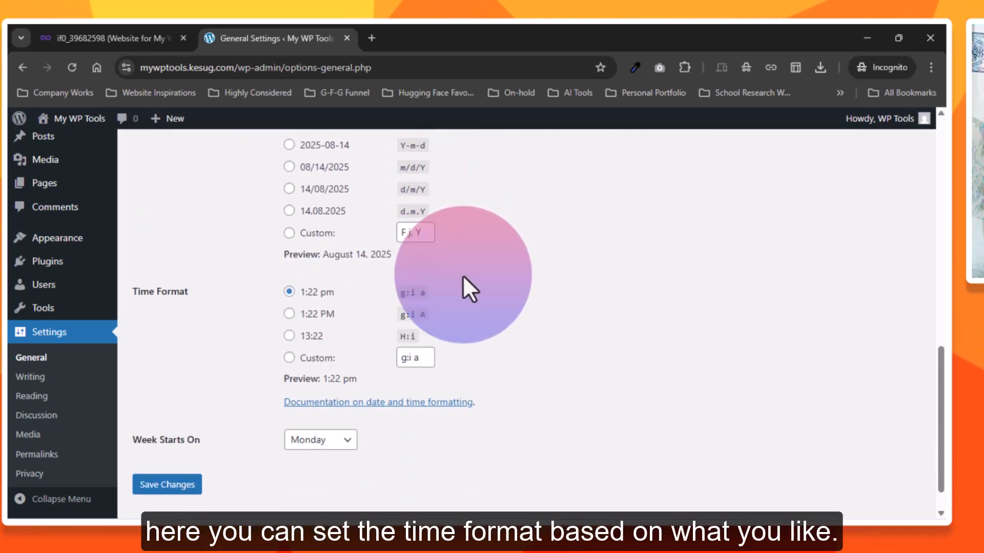
scroll(391, 334, up, 2)
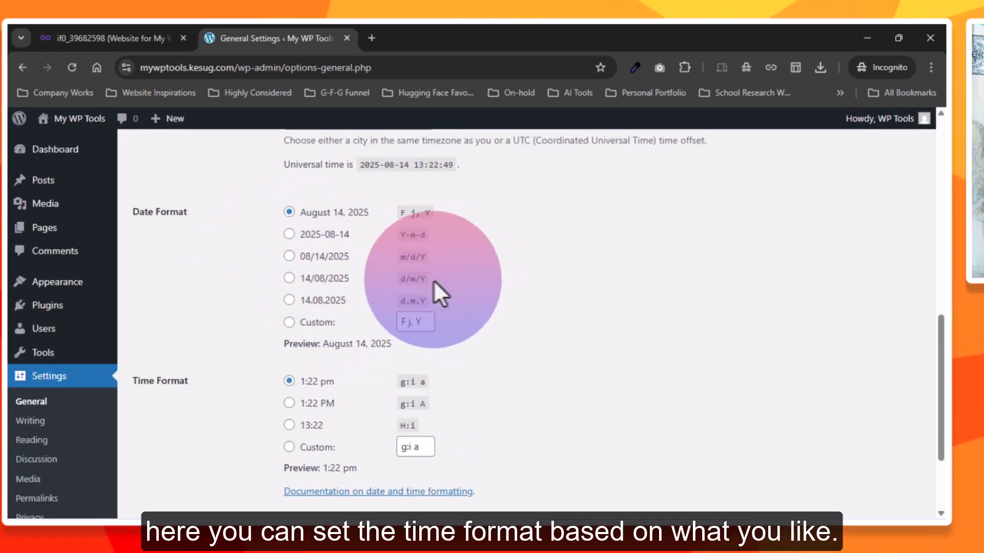
scroll(496, 290, down, 3)
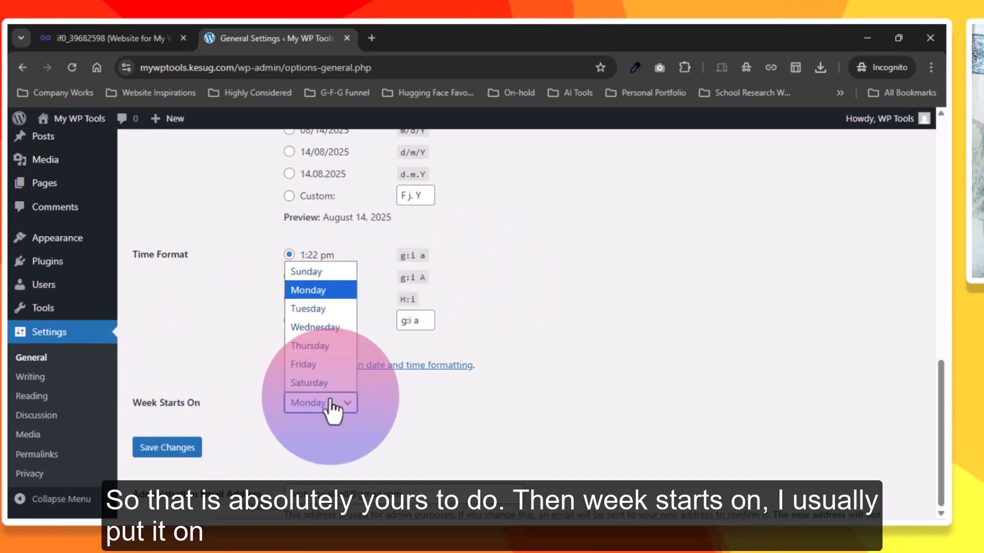
click(314, 273)
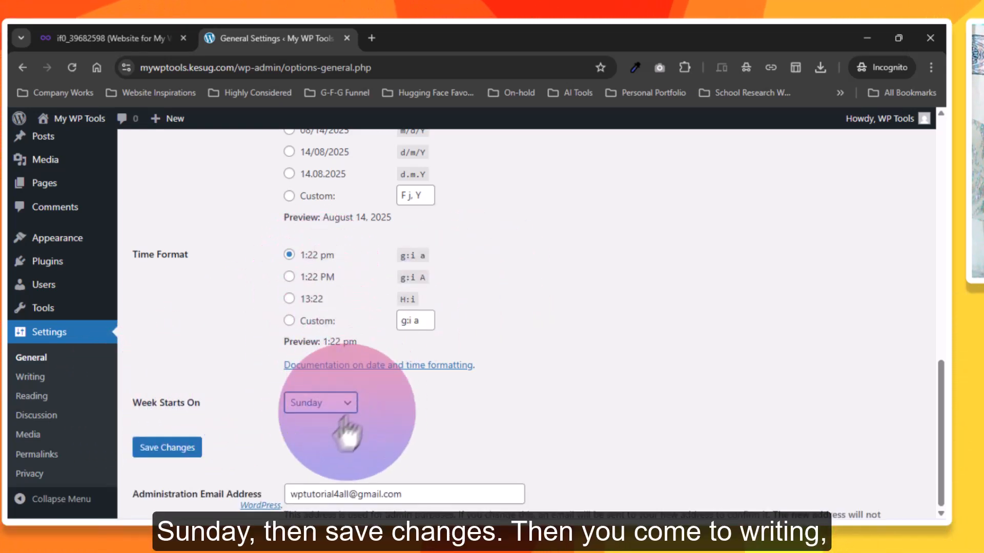
click(168, 447)
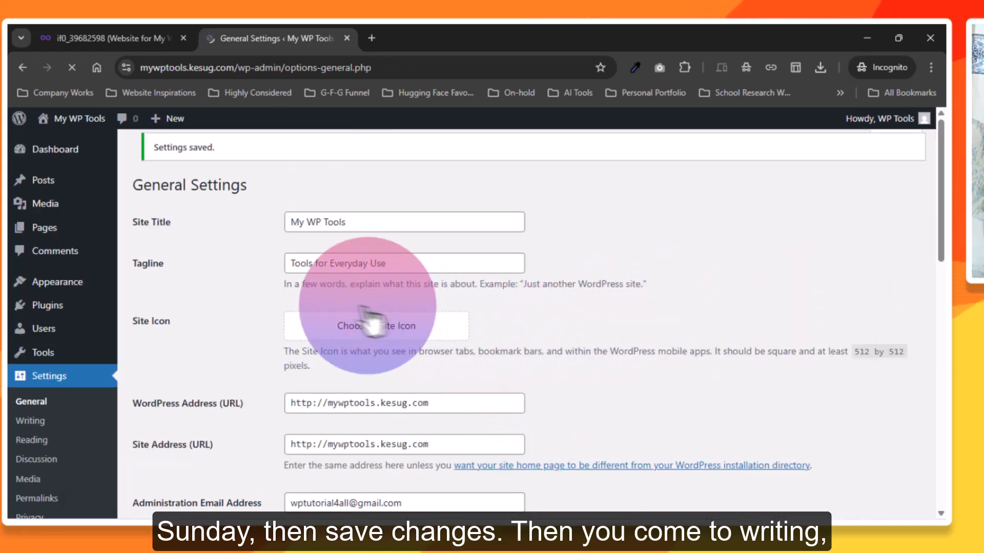
Review the writing settings for post and mail defaults, and the reading settings for homepage display, feeds and search engine visibility
click(31, 422)
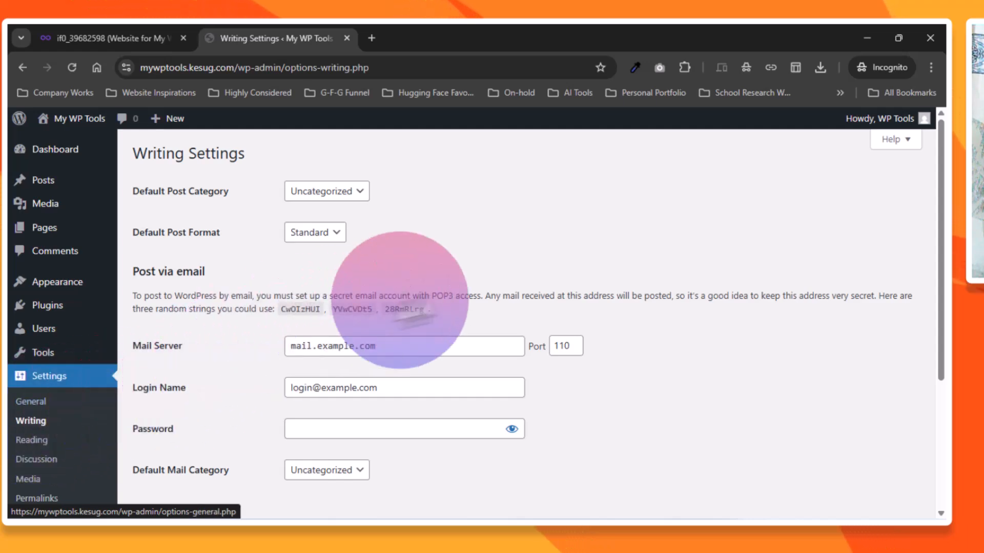
scroll(477, 236, down, 3)
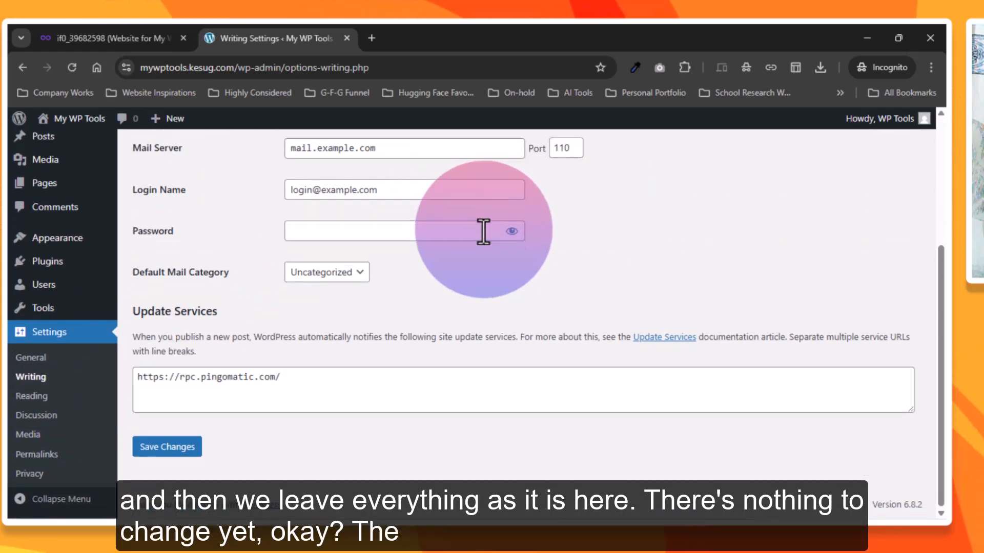
scroll(492, 234, up, 3)
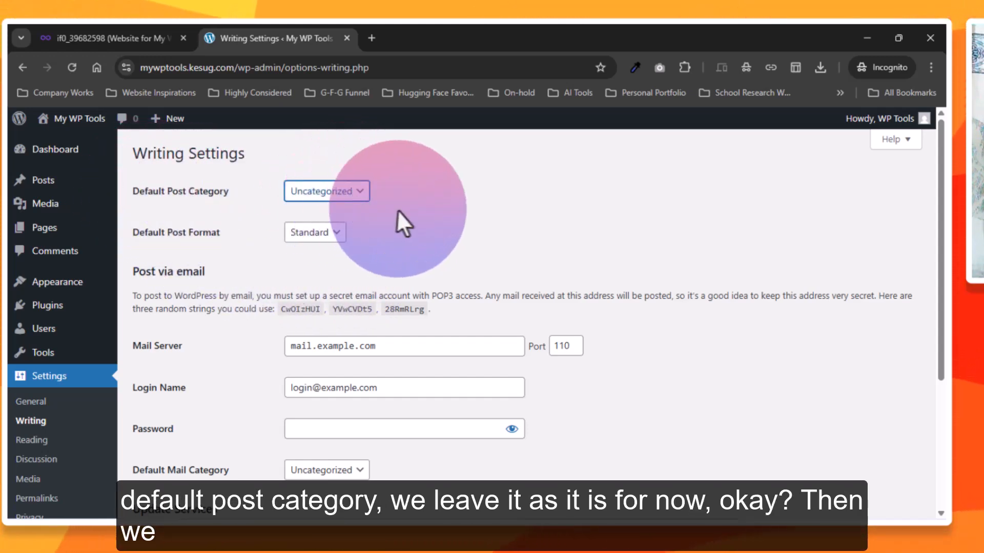
scroll(481, 215, down, 4)
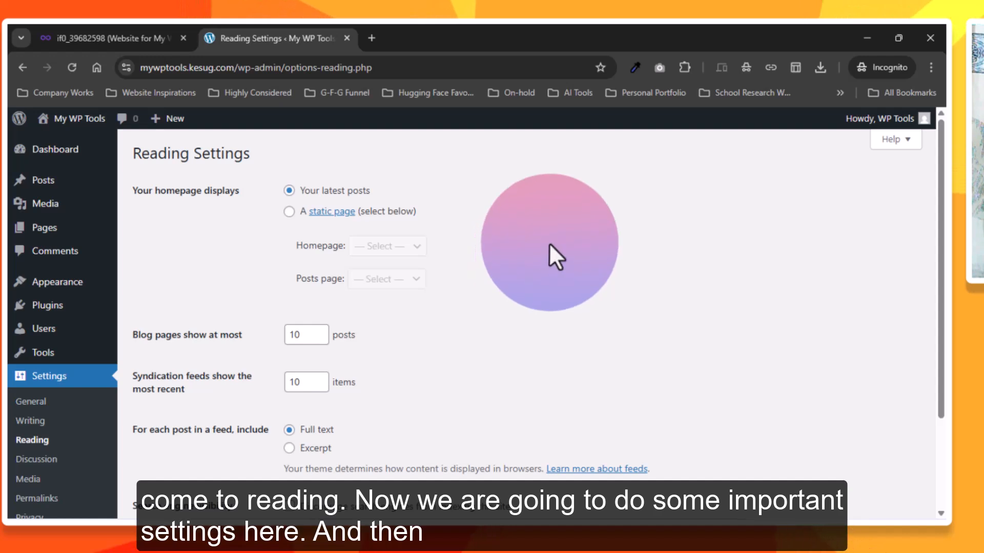
scroll(534, 255, down, 3)
scroll(532, 251, up, 2)
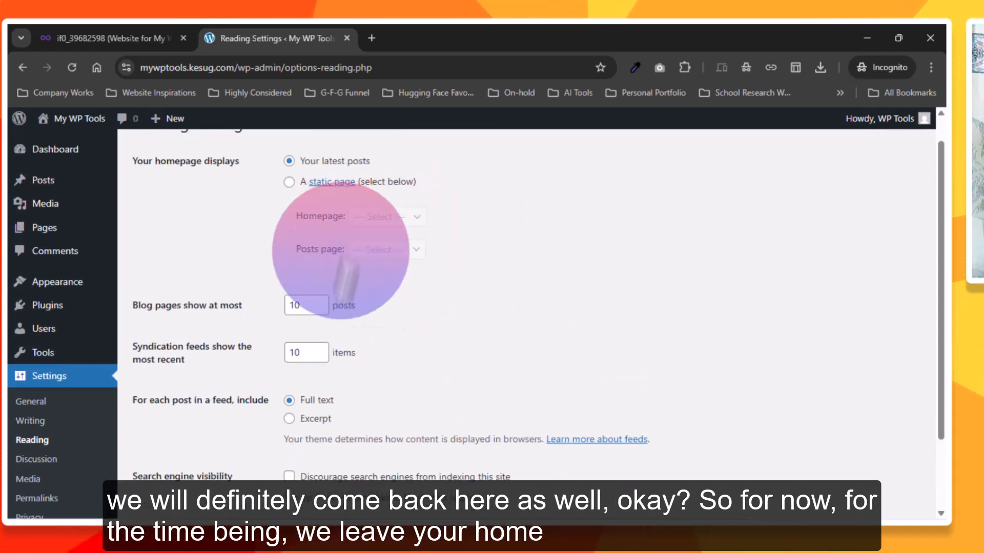
scroll(433, 264, up, 1)
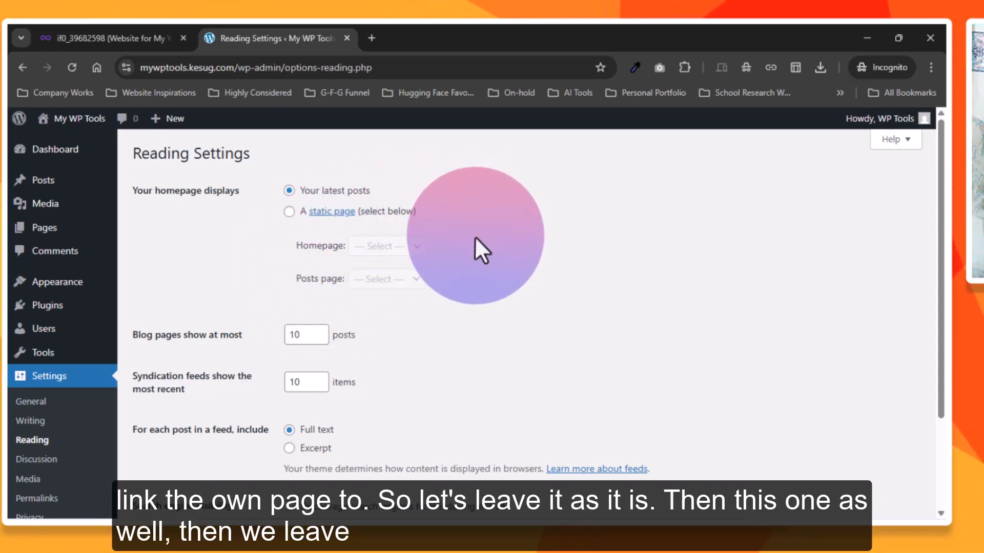
scroll(474, 237, down, 3)
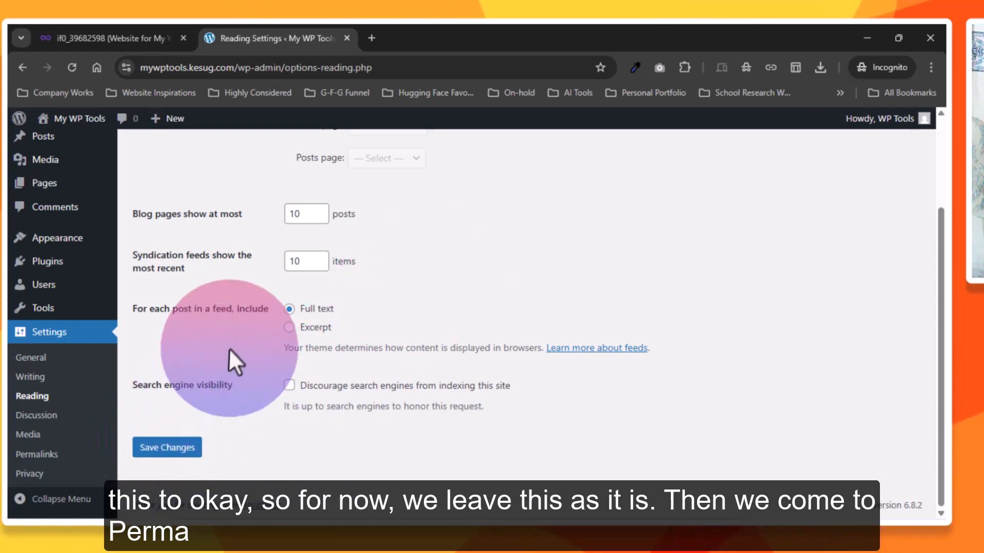
scroll(235, 340, up, 3)
scroll(245, 339, down, 3)
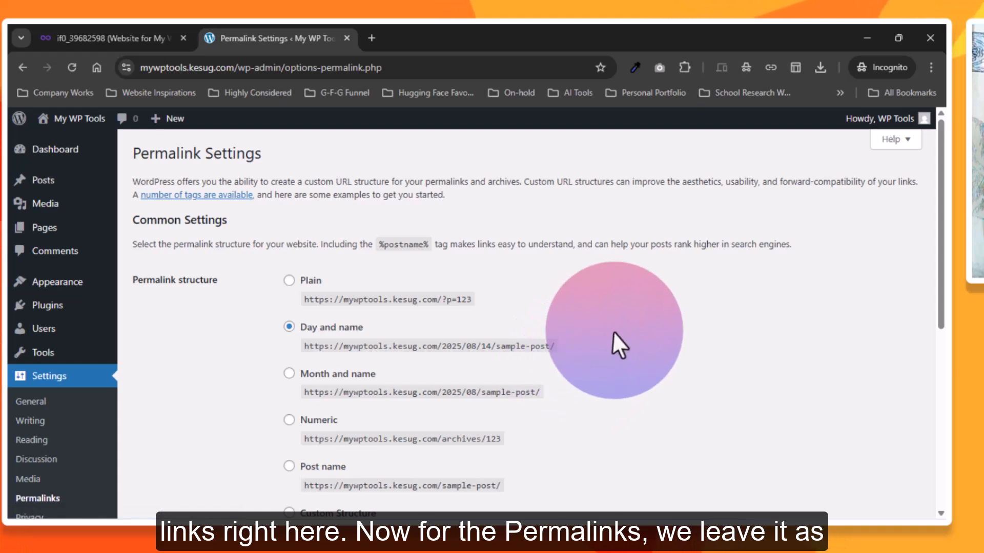
Set the permalink structure to Post name and save the changes
scroll(622, 345, down, 2)
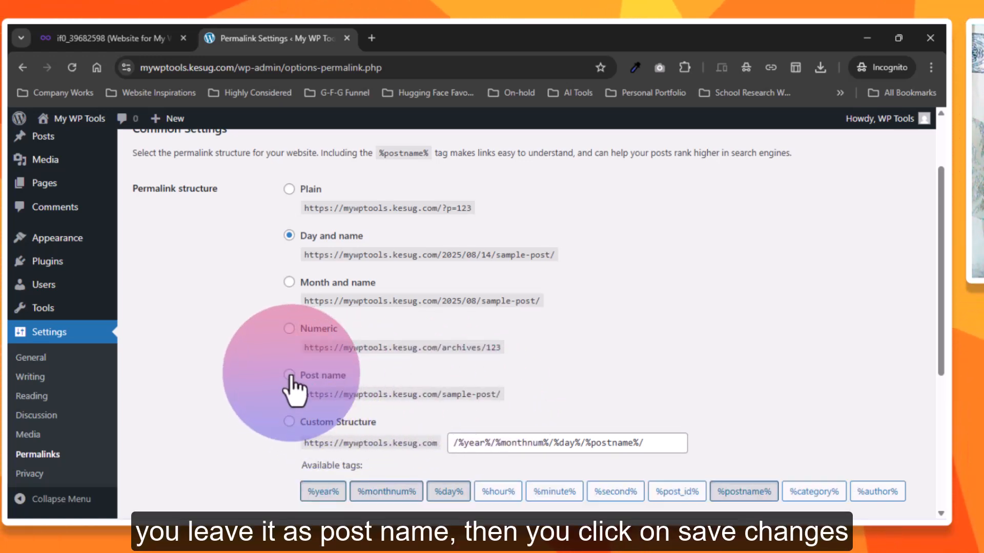
scroll(617, 334, down, 5)
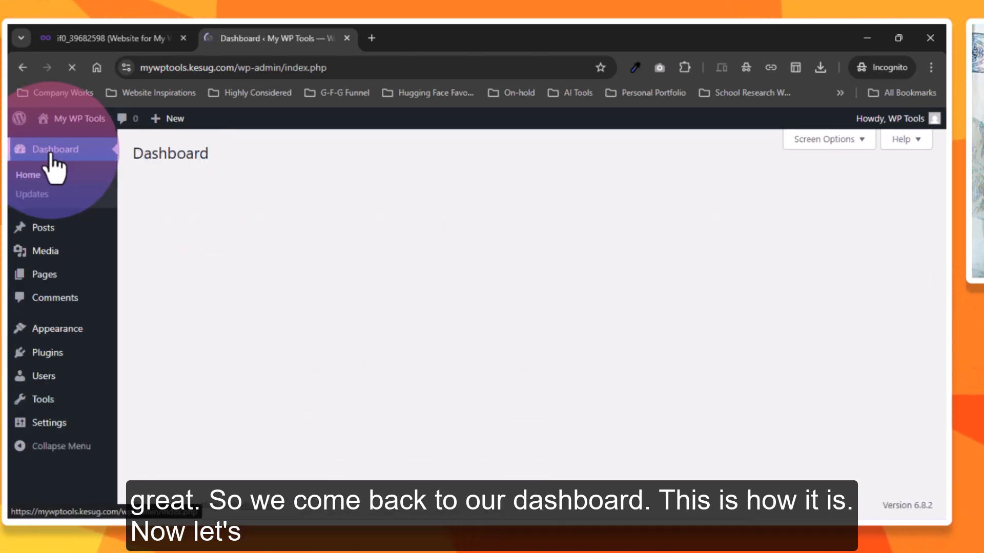
Move the "Hello world!" post to the trash and permanently delete it from there
mouse_move(45, 234)
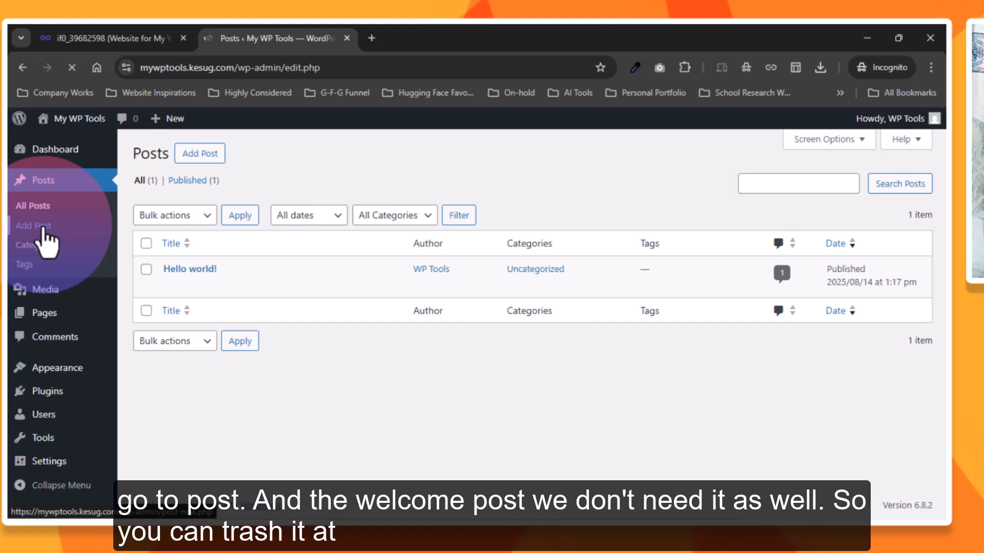
mouse_move(220, 288)
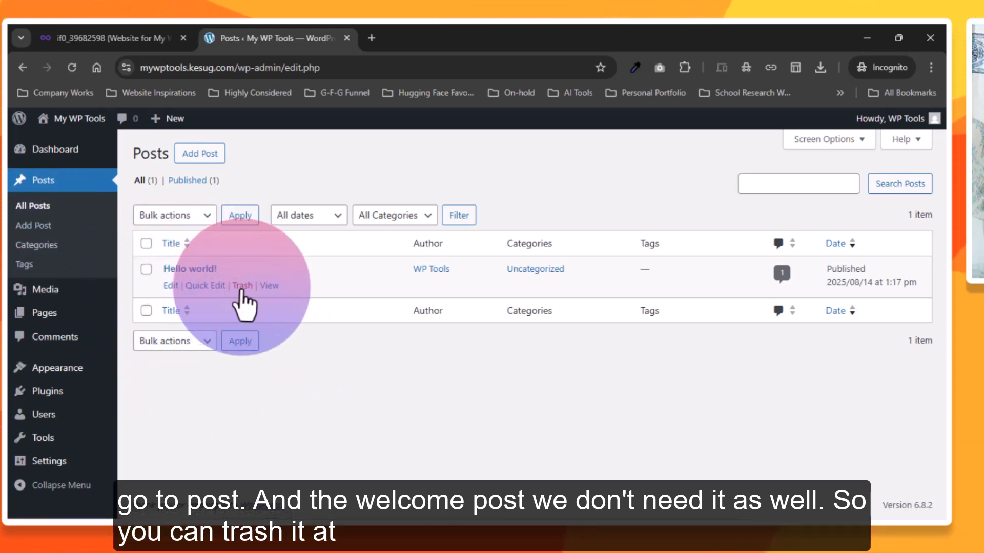
click(242, 286)
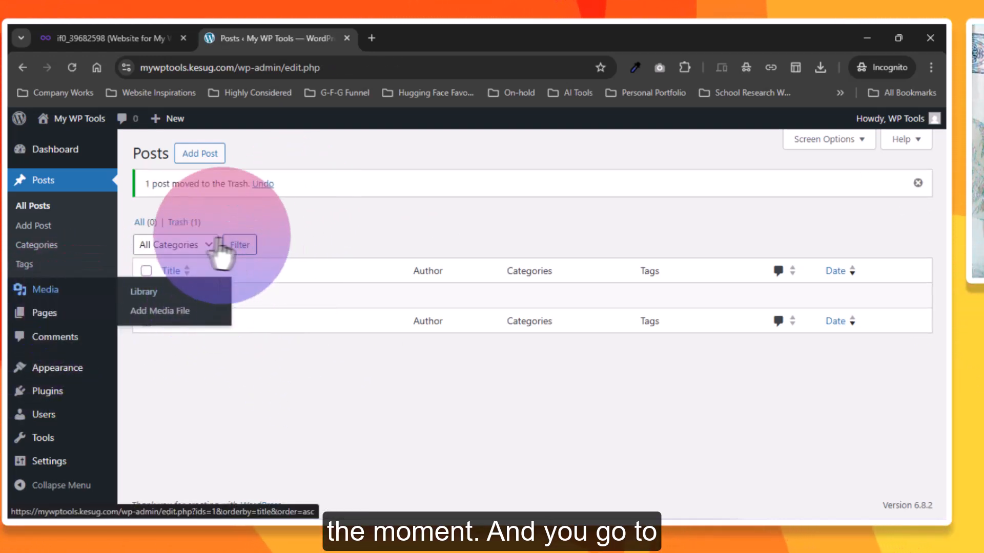
click(176, 226)
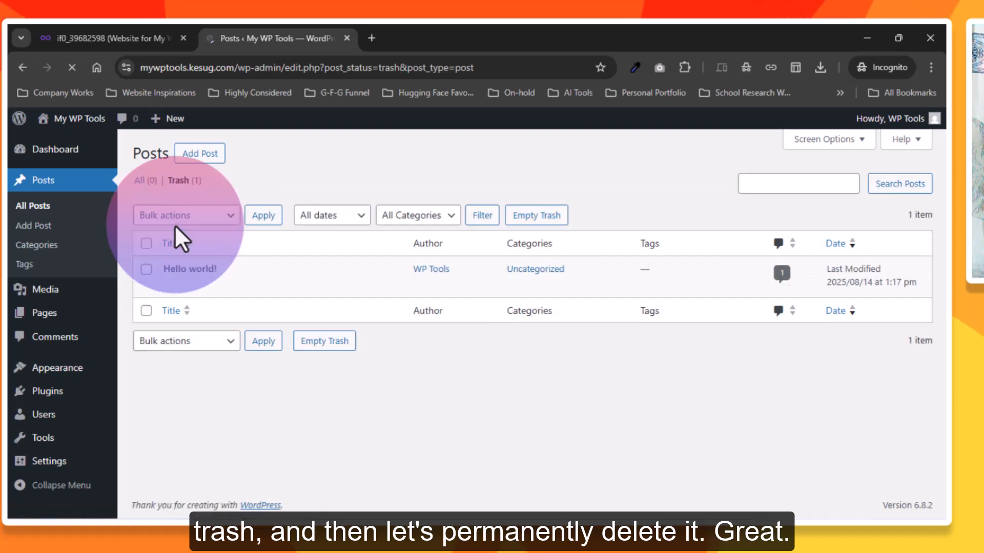
mouse_move(222, 288)
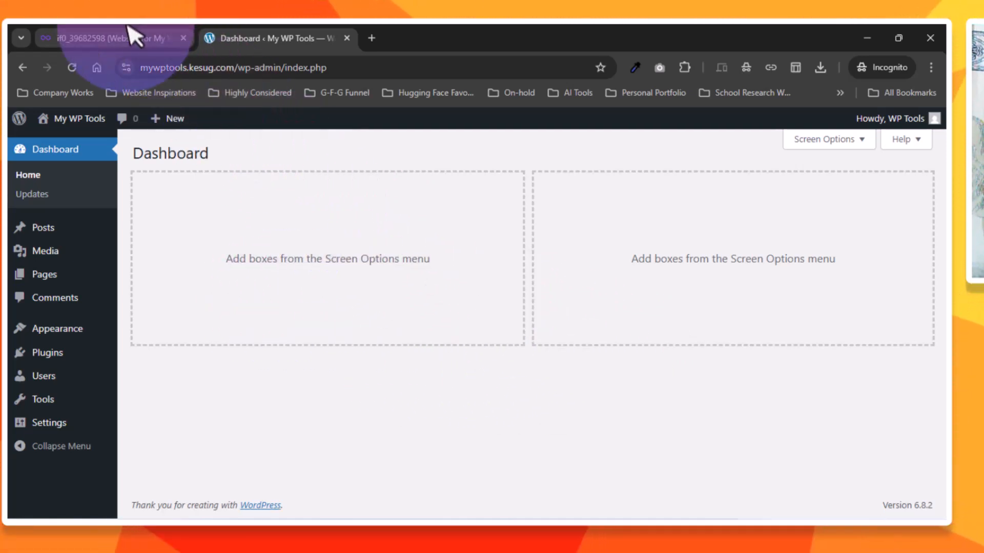
click(134, 38)
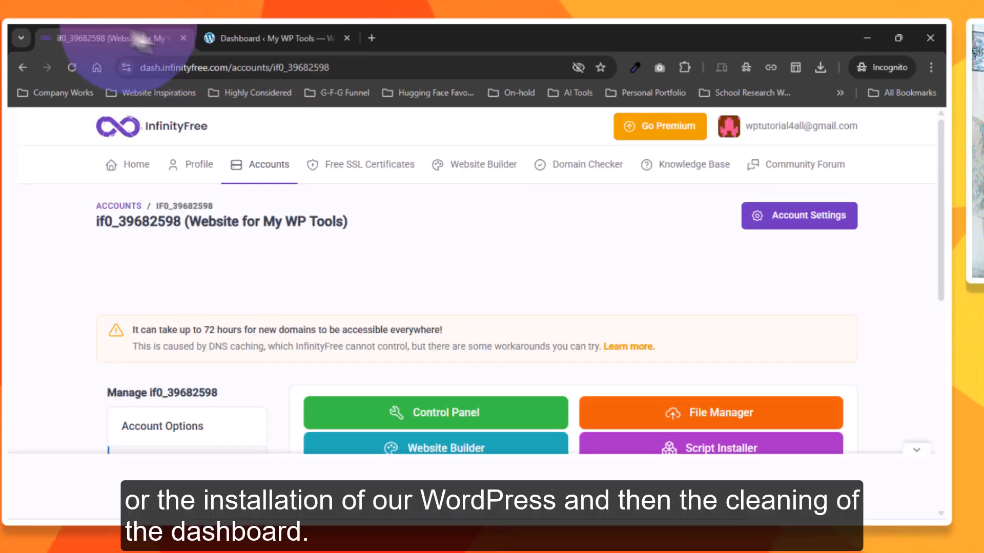
click(264, 37)
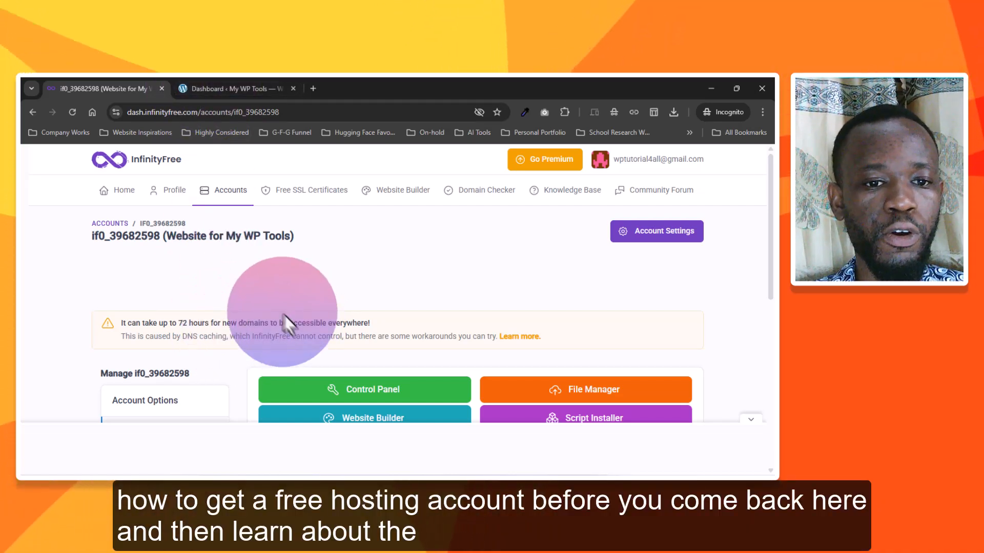
click(229, 85)
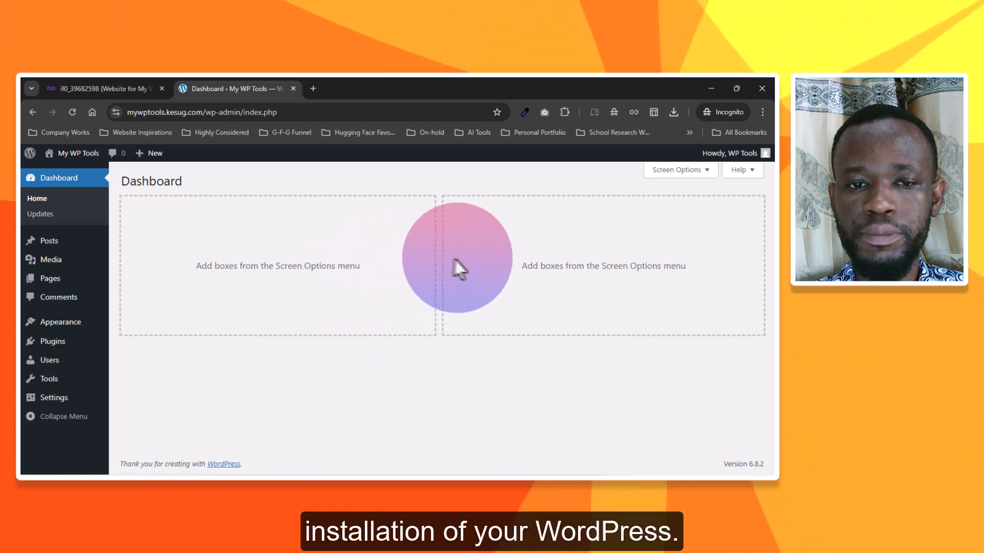
click(119, 80)
click(202, 79)
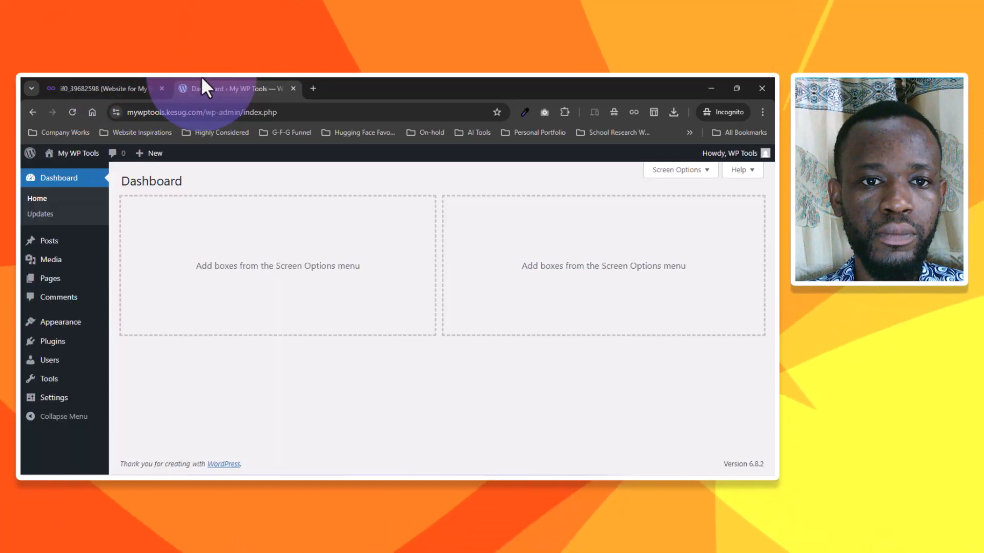